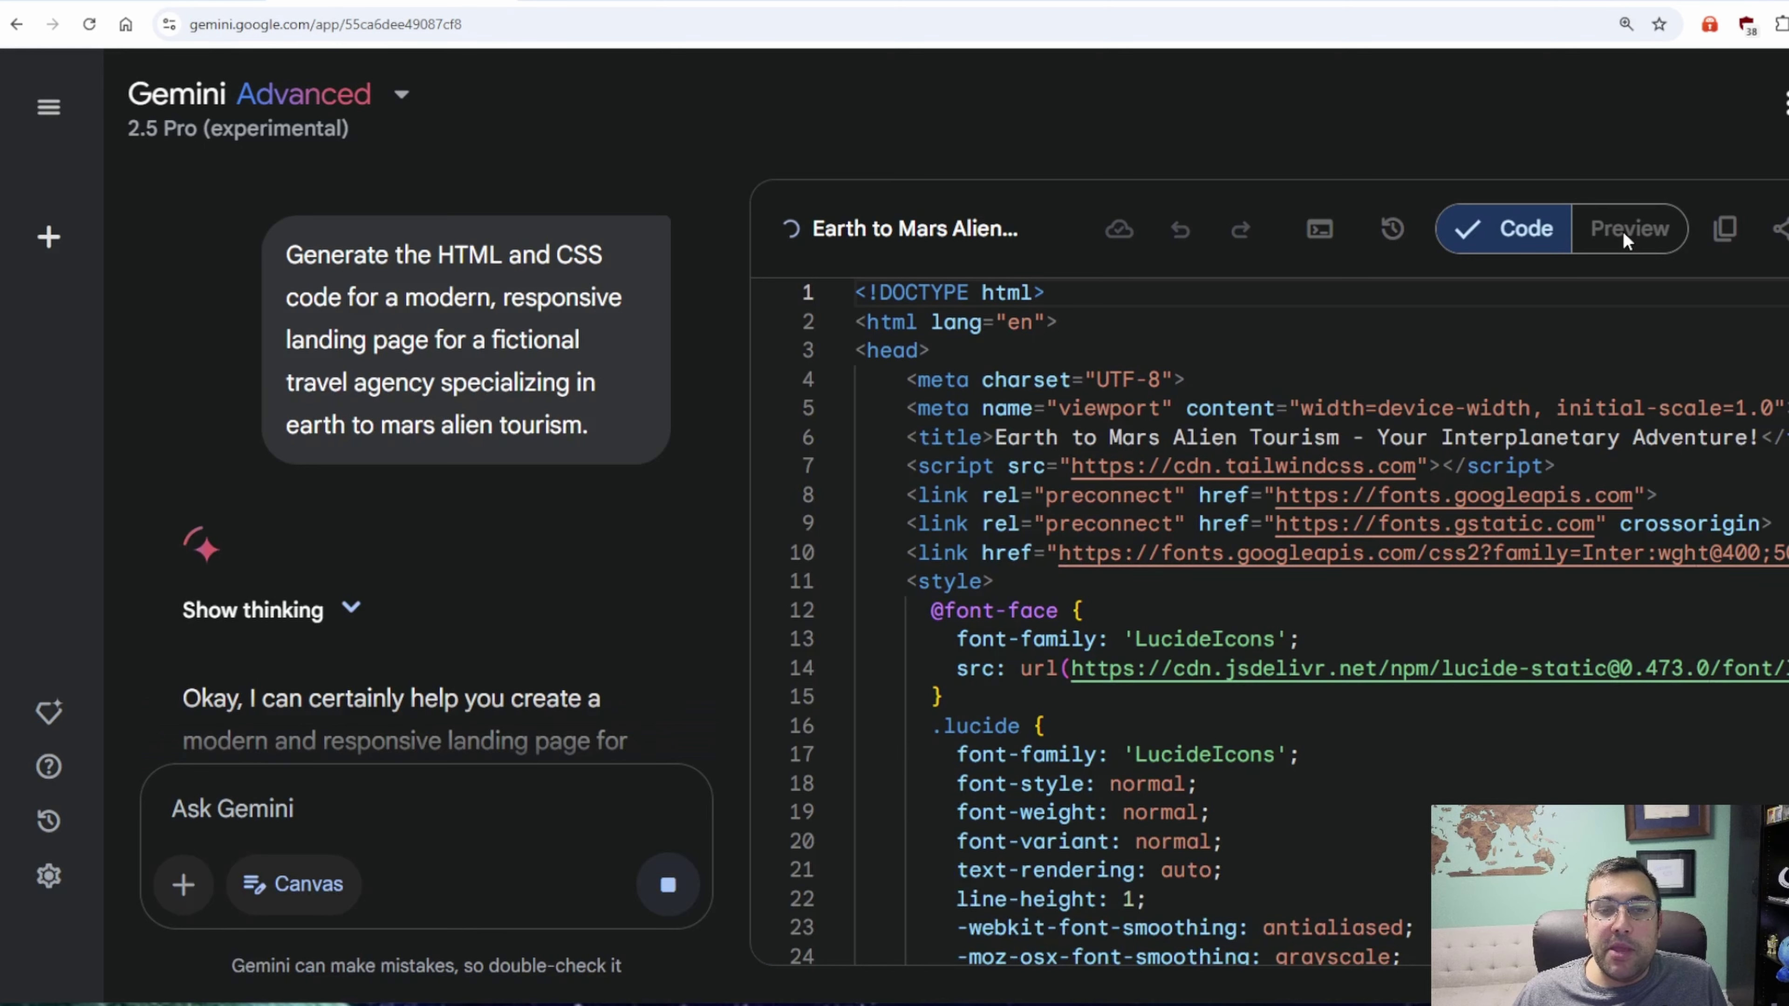
Preview the generated MarsVoyage landing page and examine its hero banner, Martian destinations and travel packages.
left_click(1621, 229)
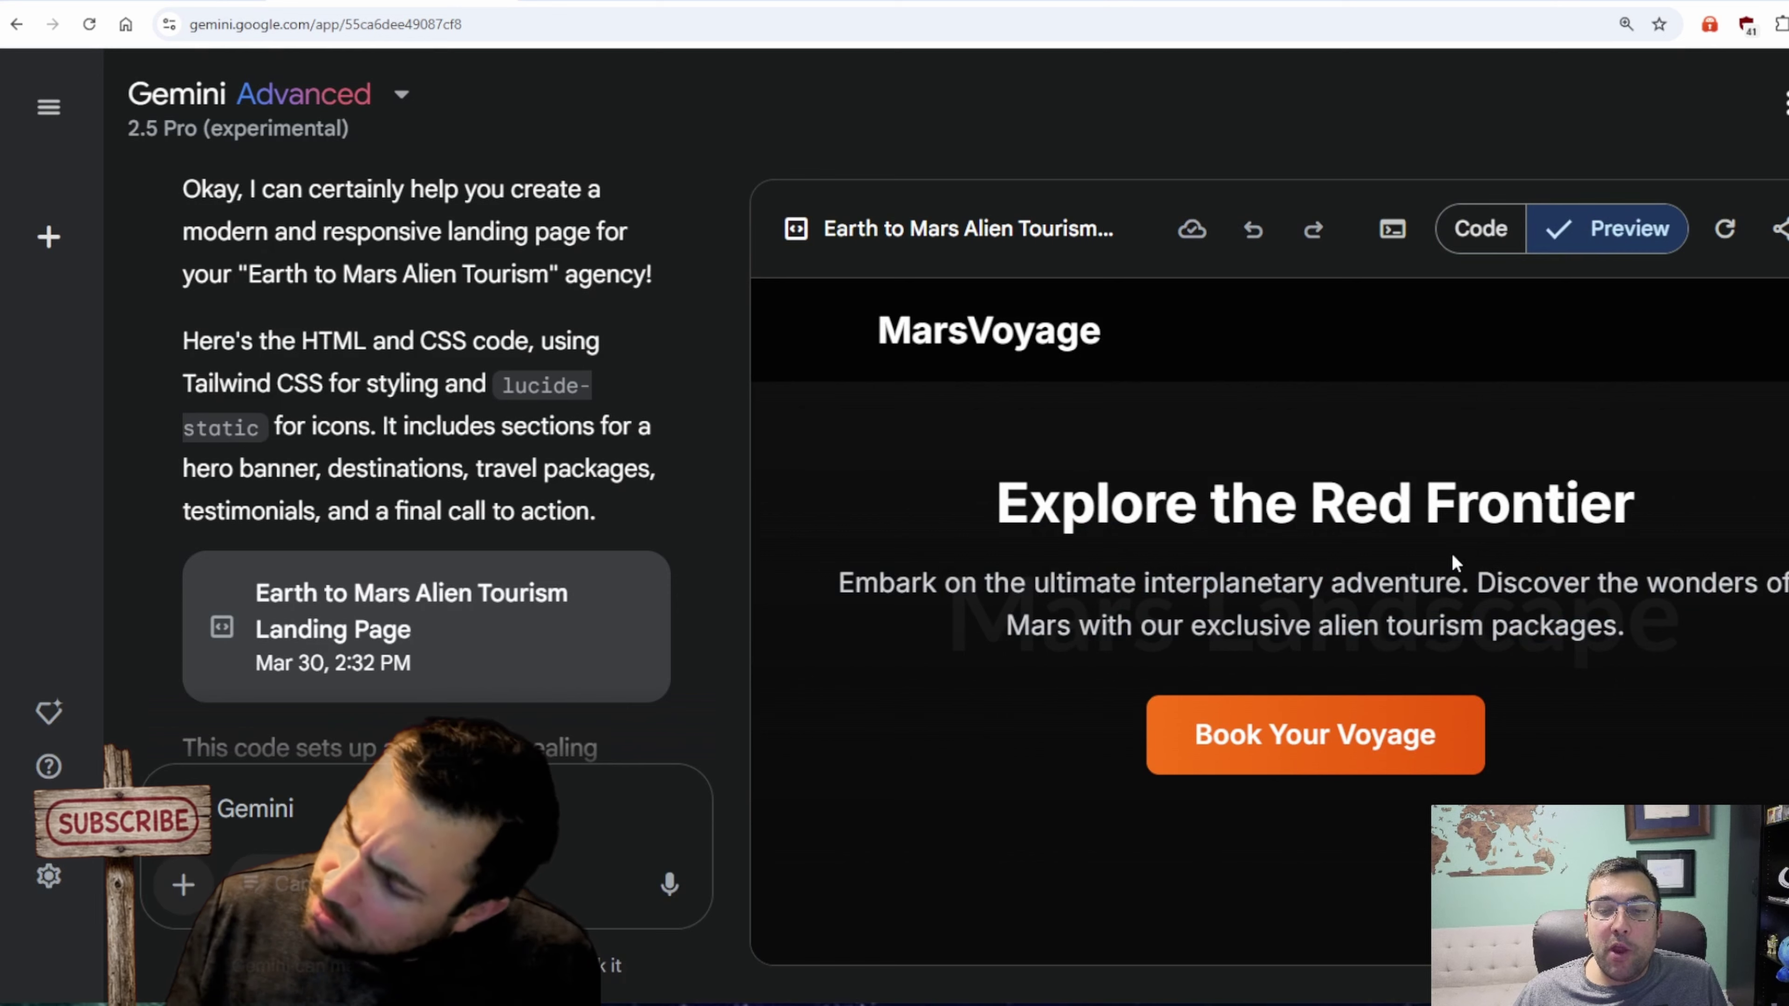
left_click_drag(1028, 501, 1613, 503)
left_click(1047, 547)
scroll(1566, 591, "down", 10)
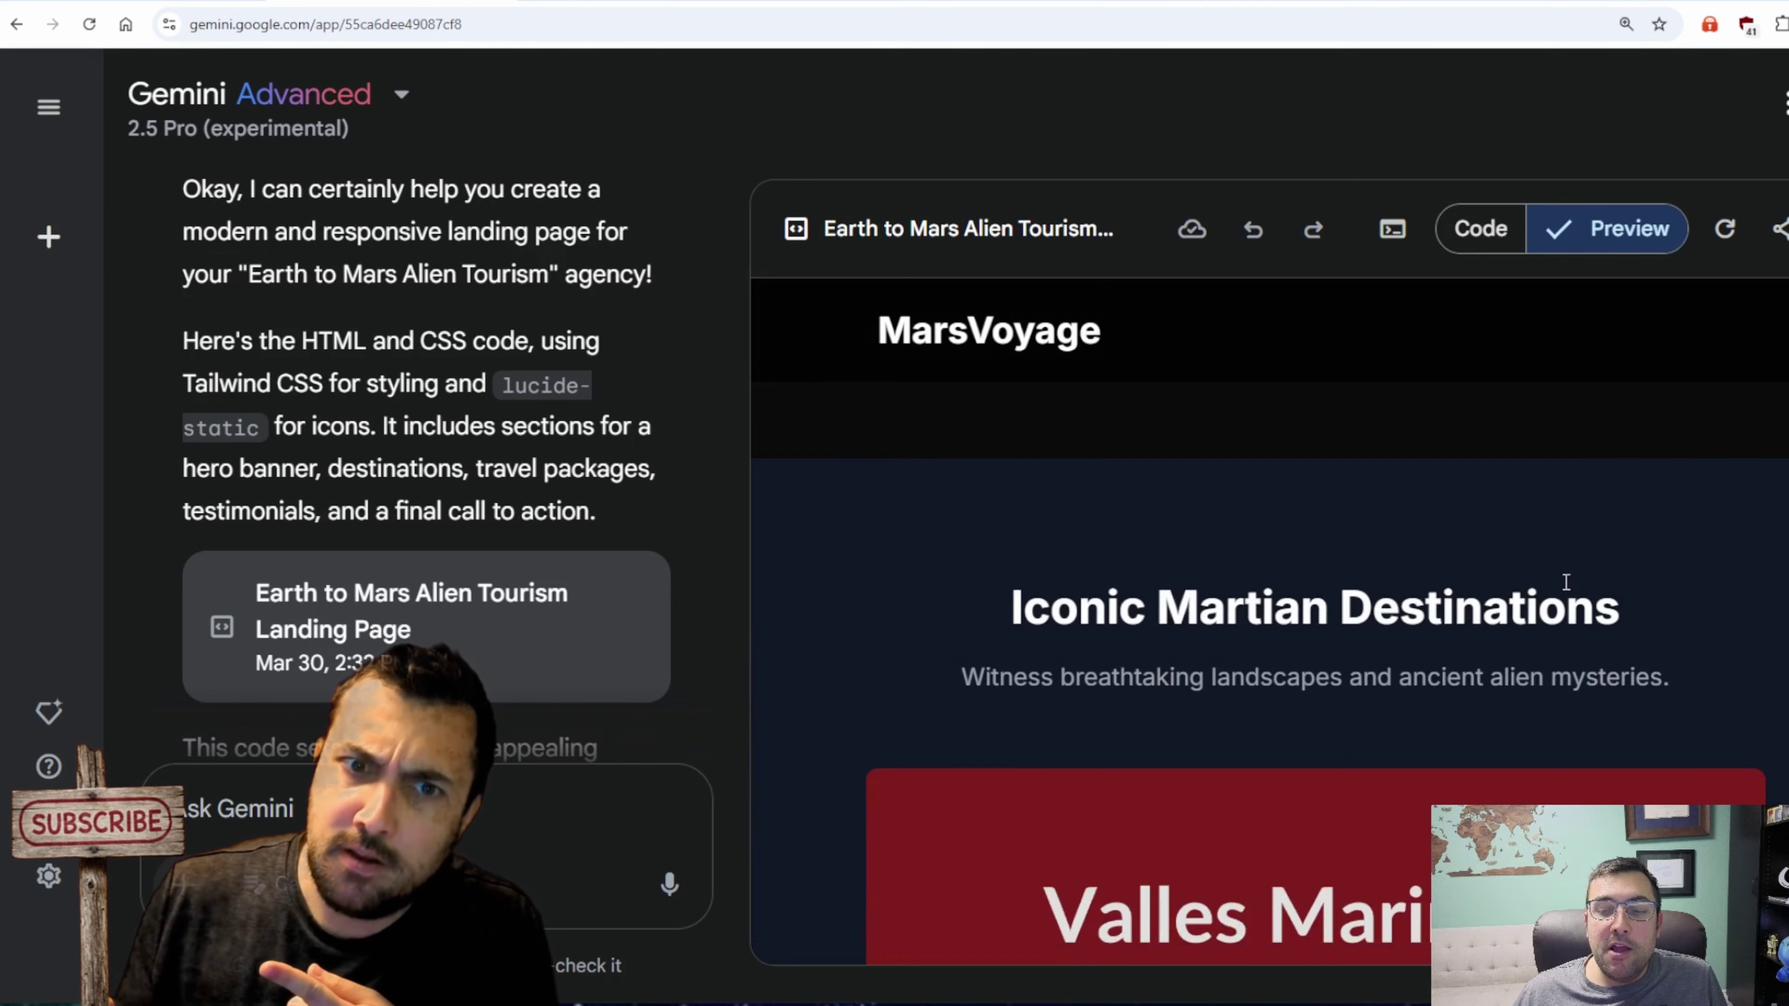
scroll(1563, 588, "down", 10)
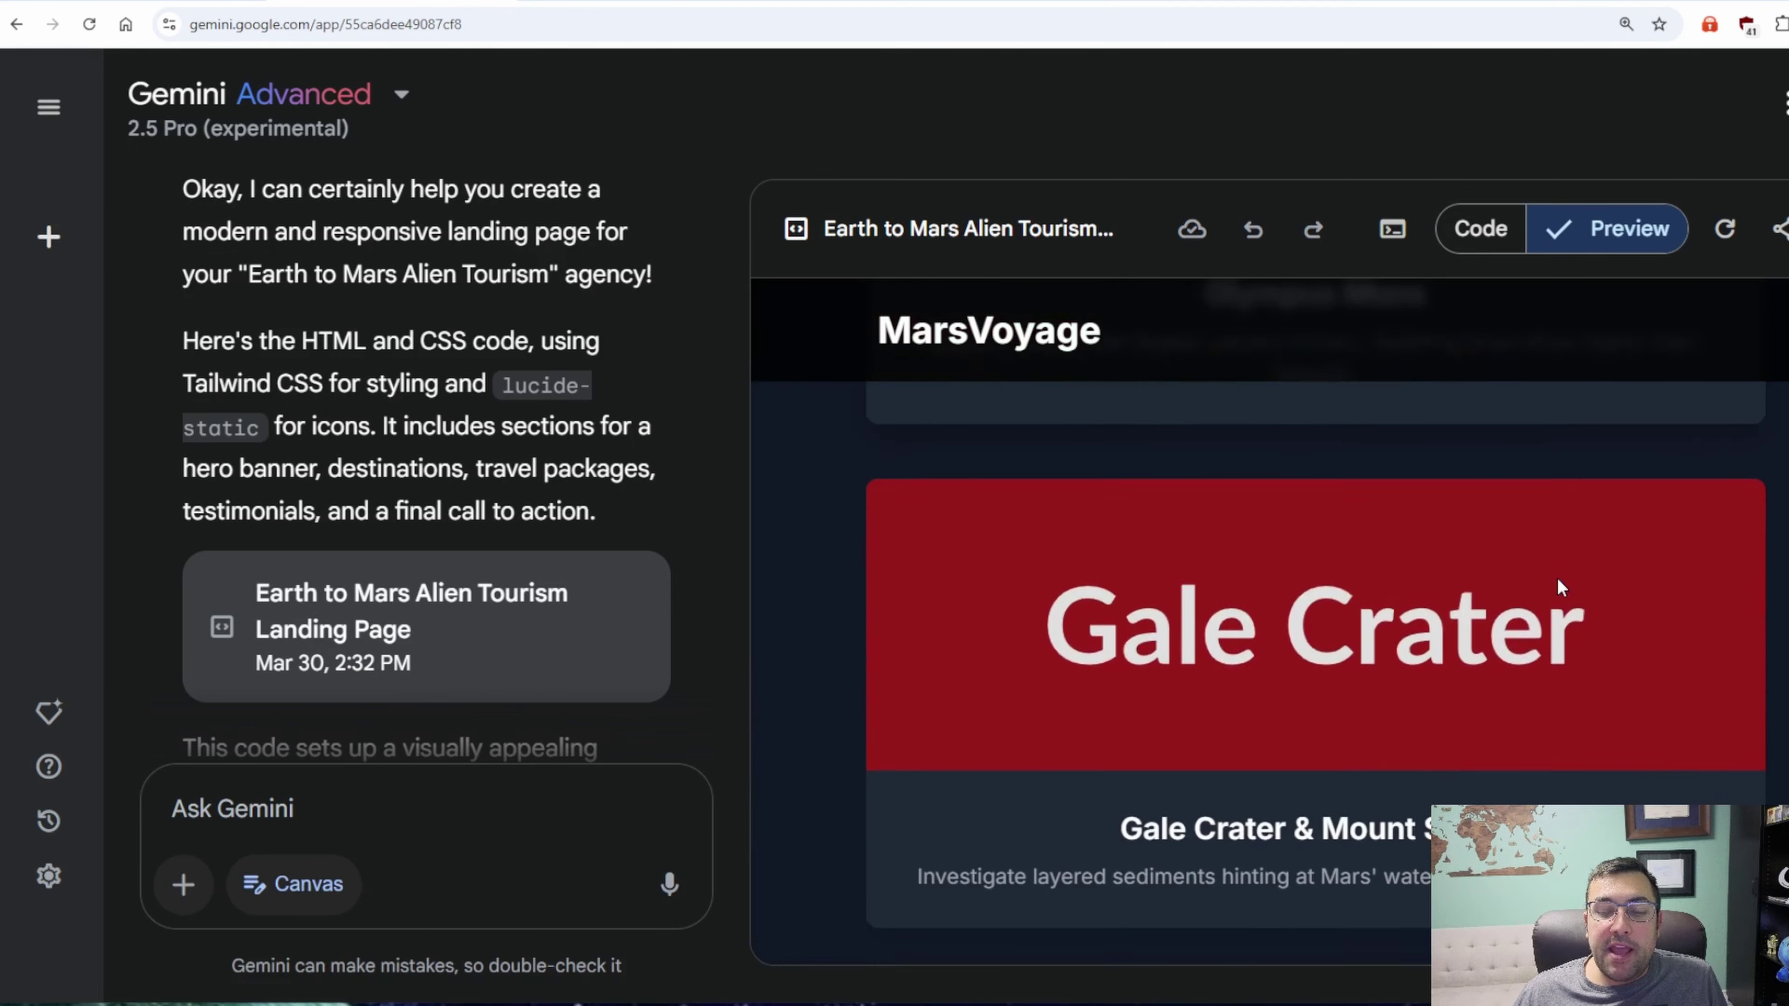
scroll(1686, 659, "down", 5)
scroll(1685, 666, "down", 4)
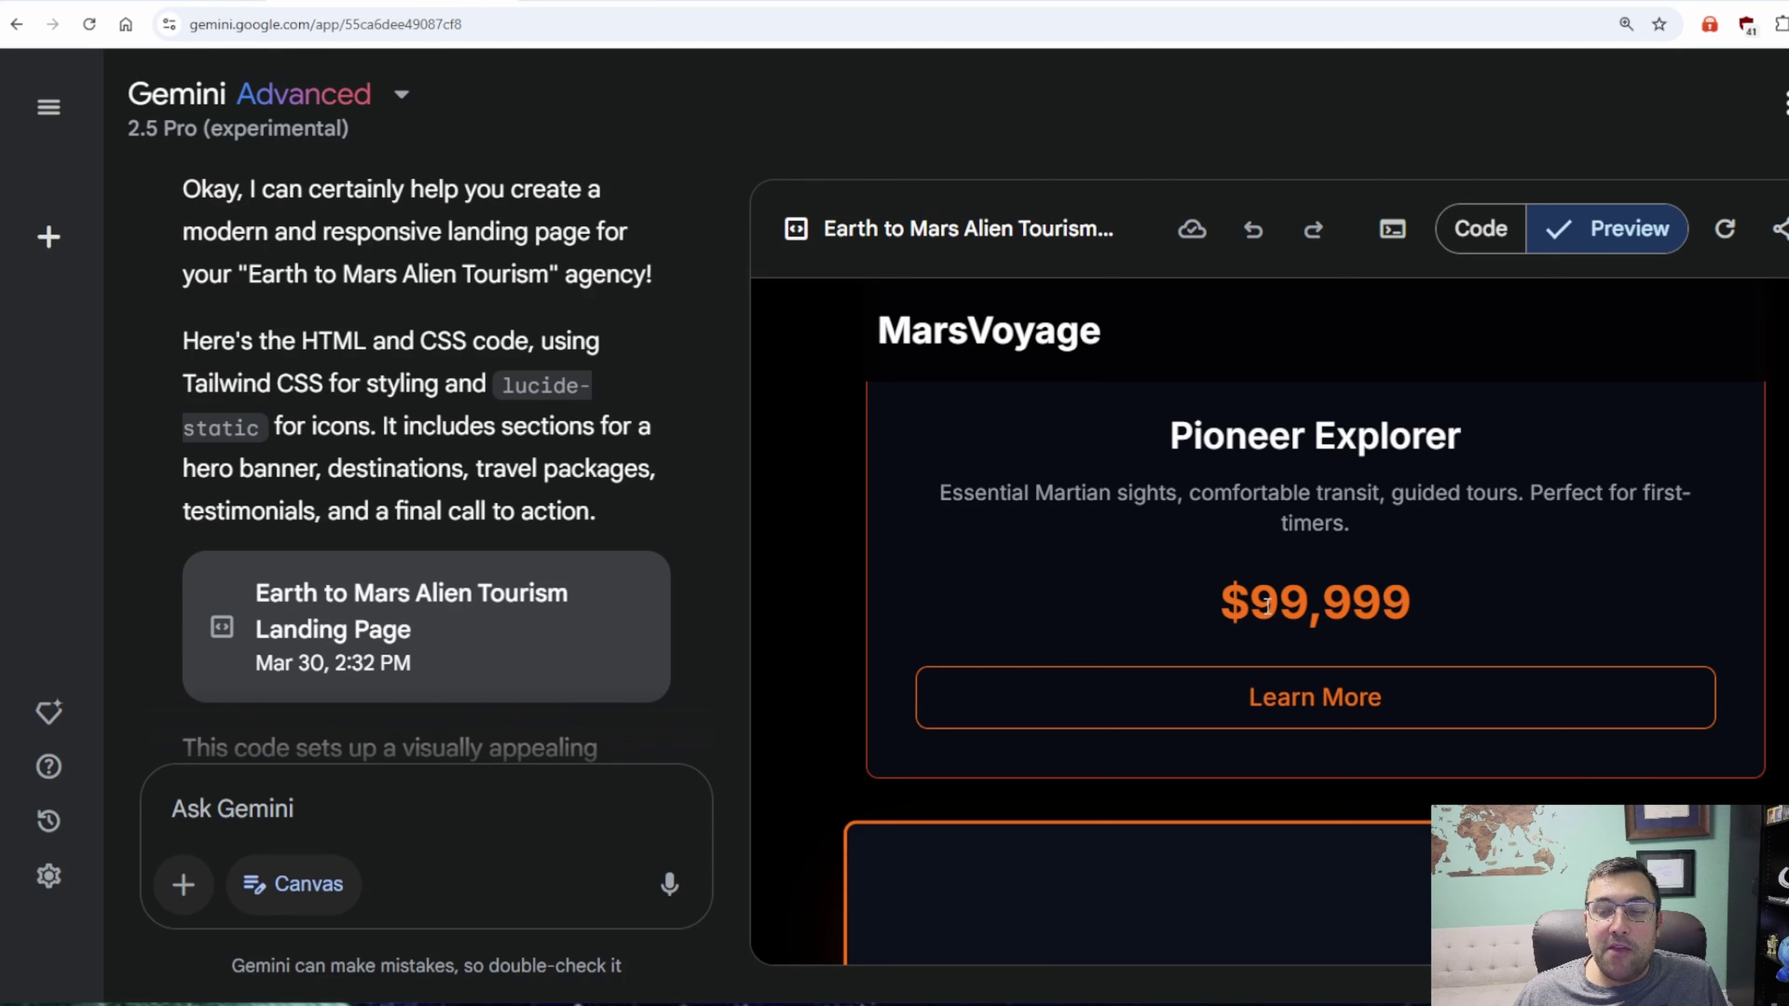
scroll(1268, 605, "down", 5)
scroll(1270, 499, "up", 8)
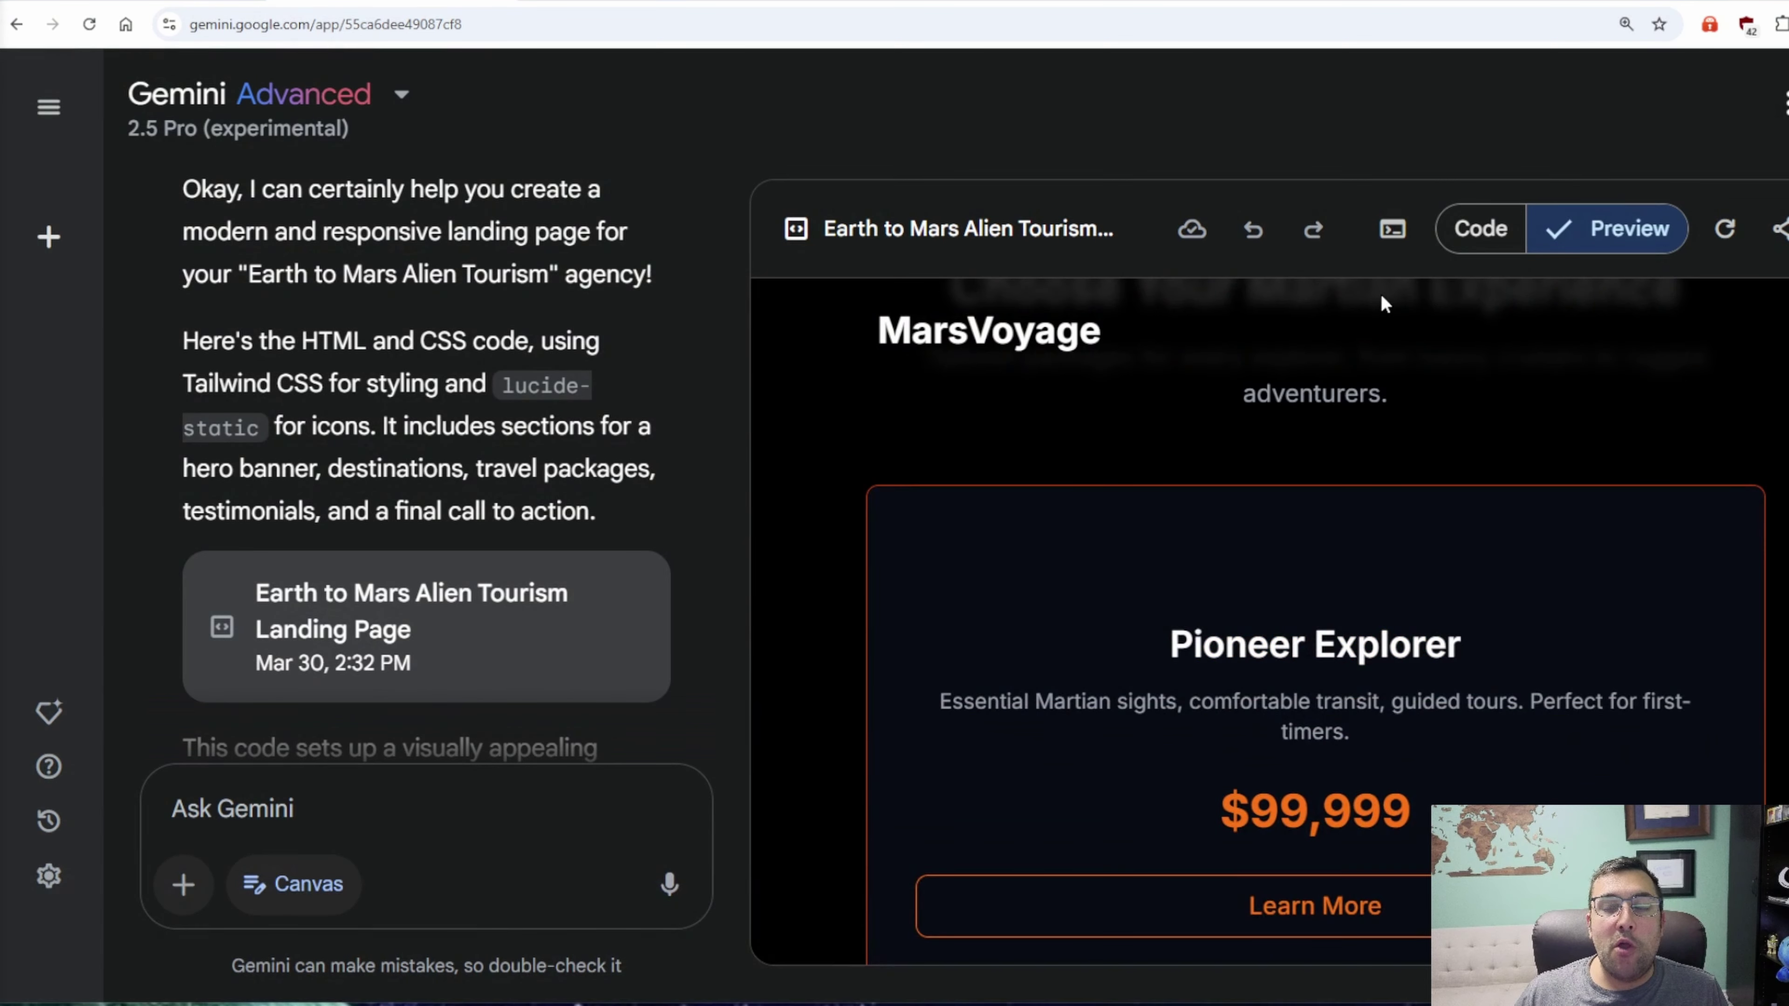
Show the preview's console, and share the MarsVoyage landing page and look through the shared version.
left_click(1377, 254)
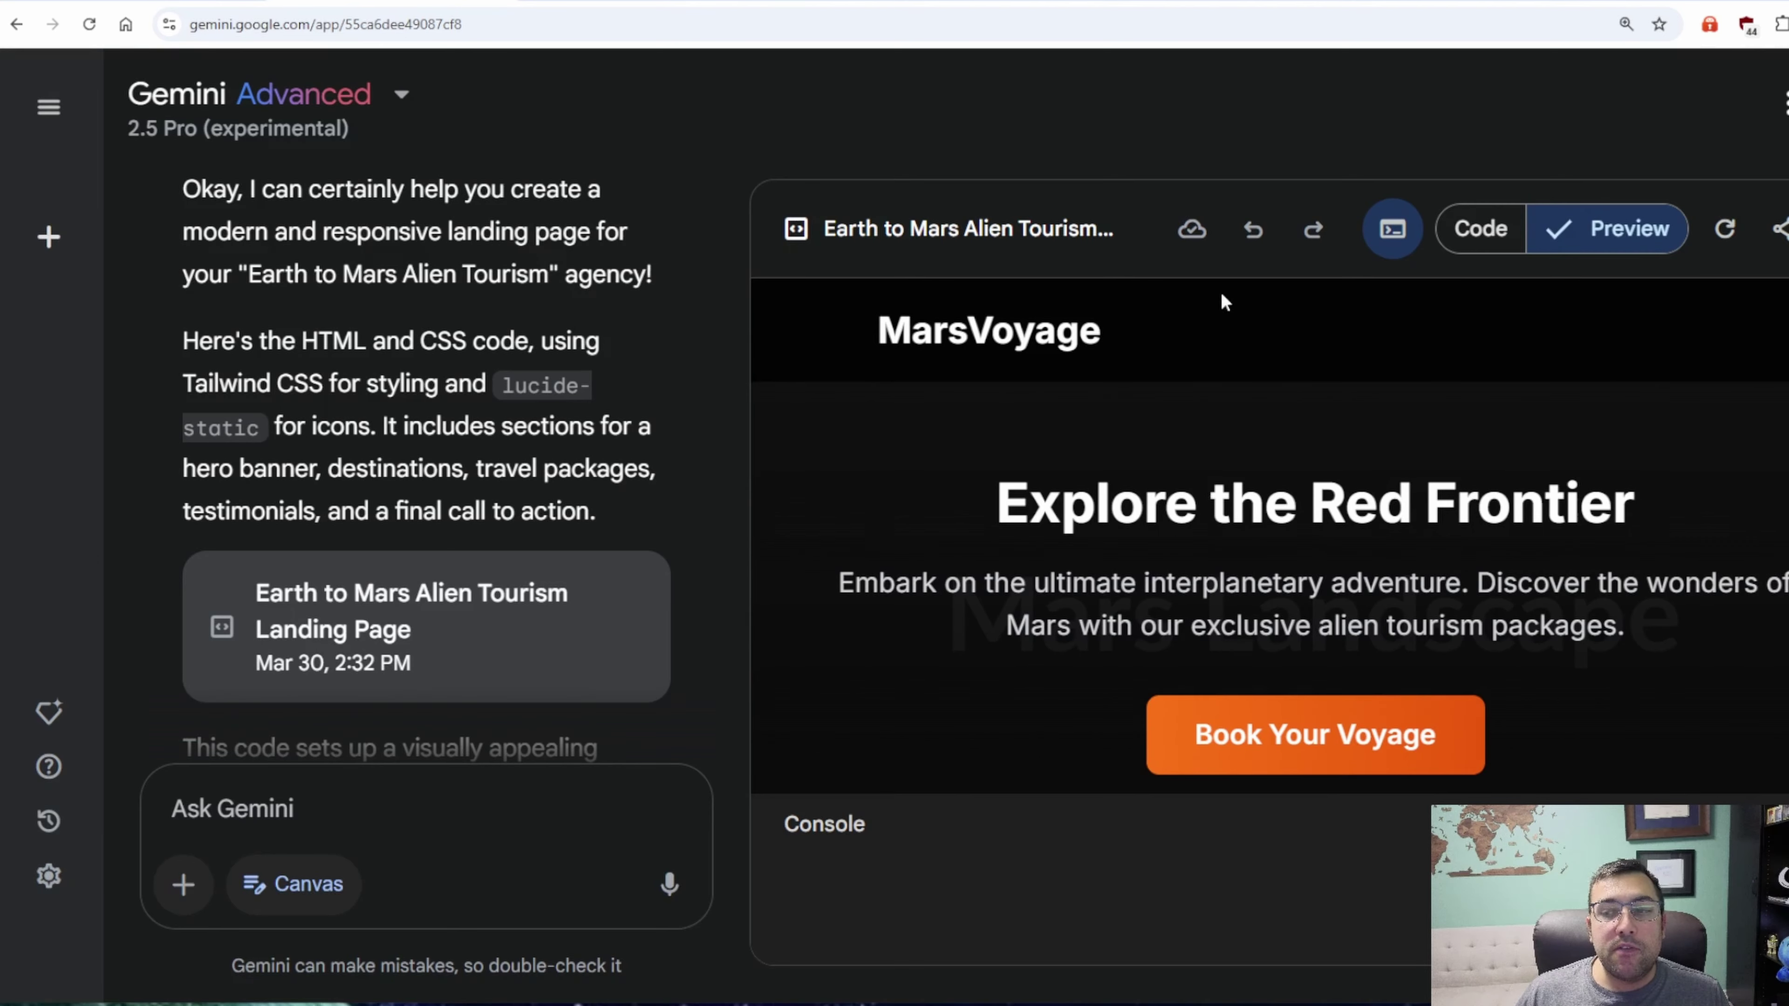
left_click(1776, 229)
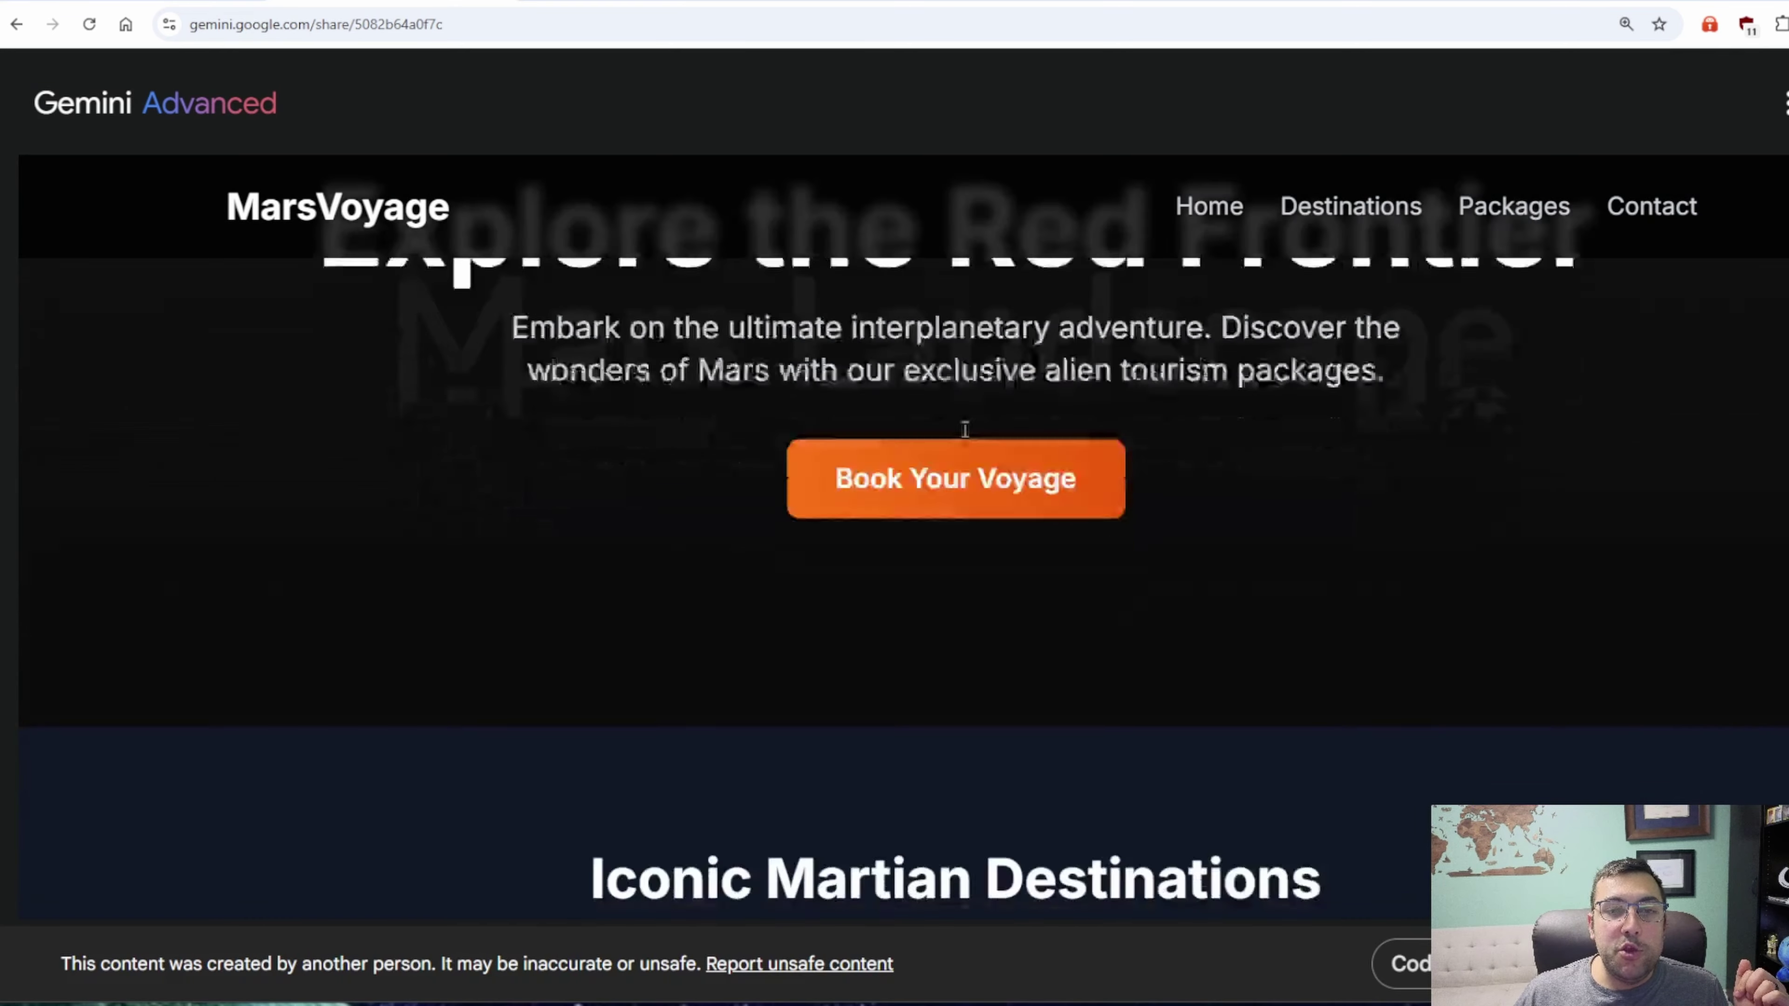
scroll(965, 430, "down", 20)
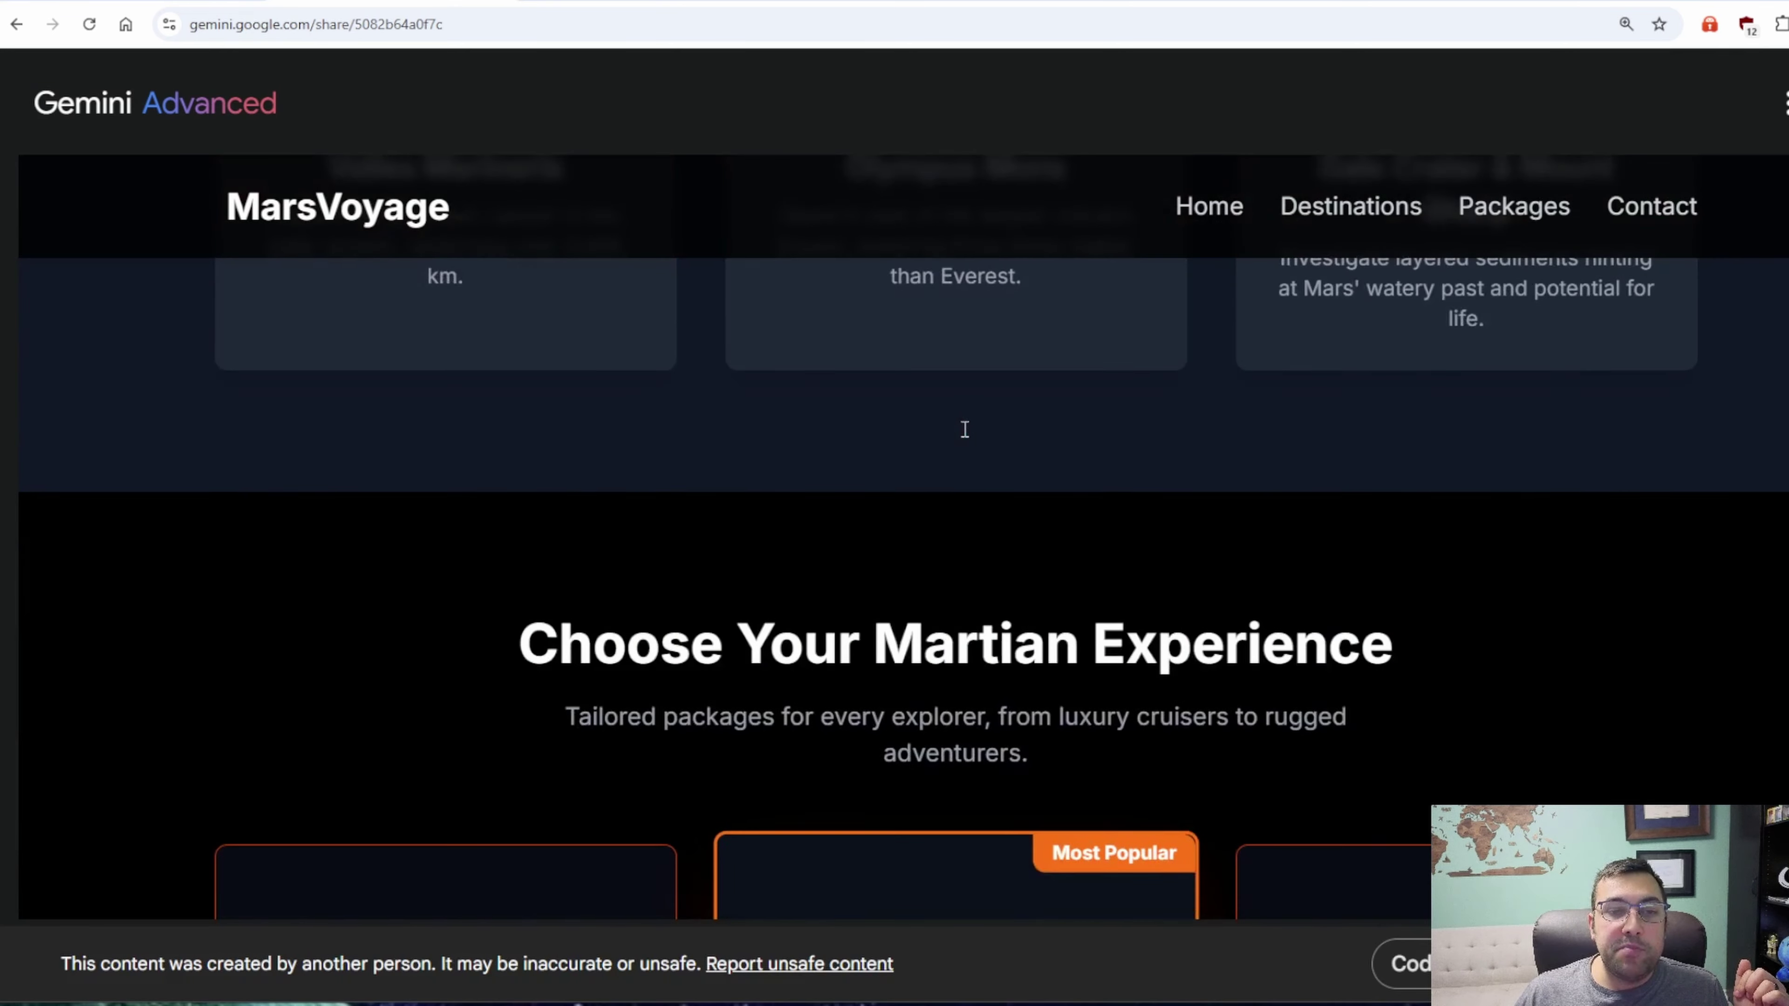
scroll(965, 430, "down", 15)
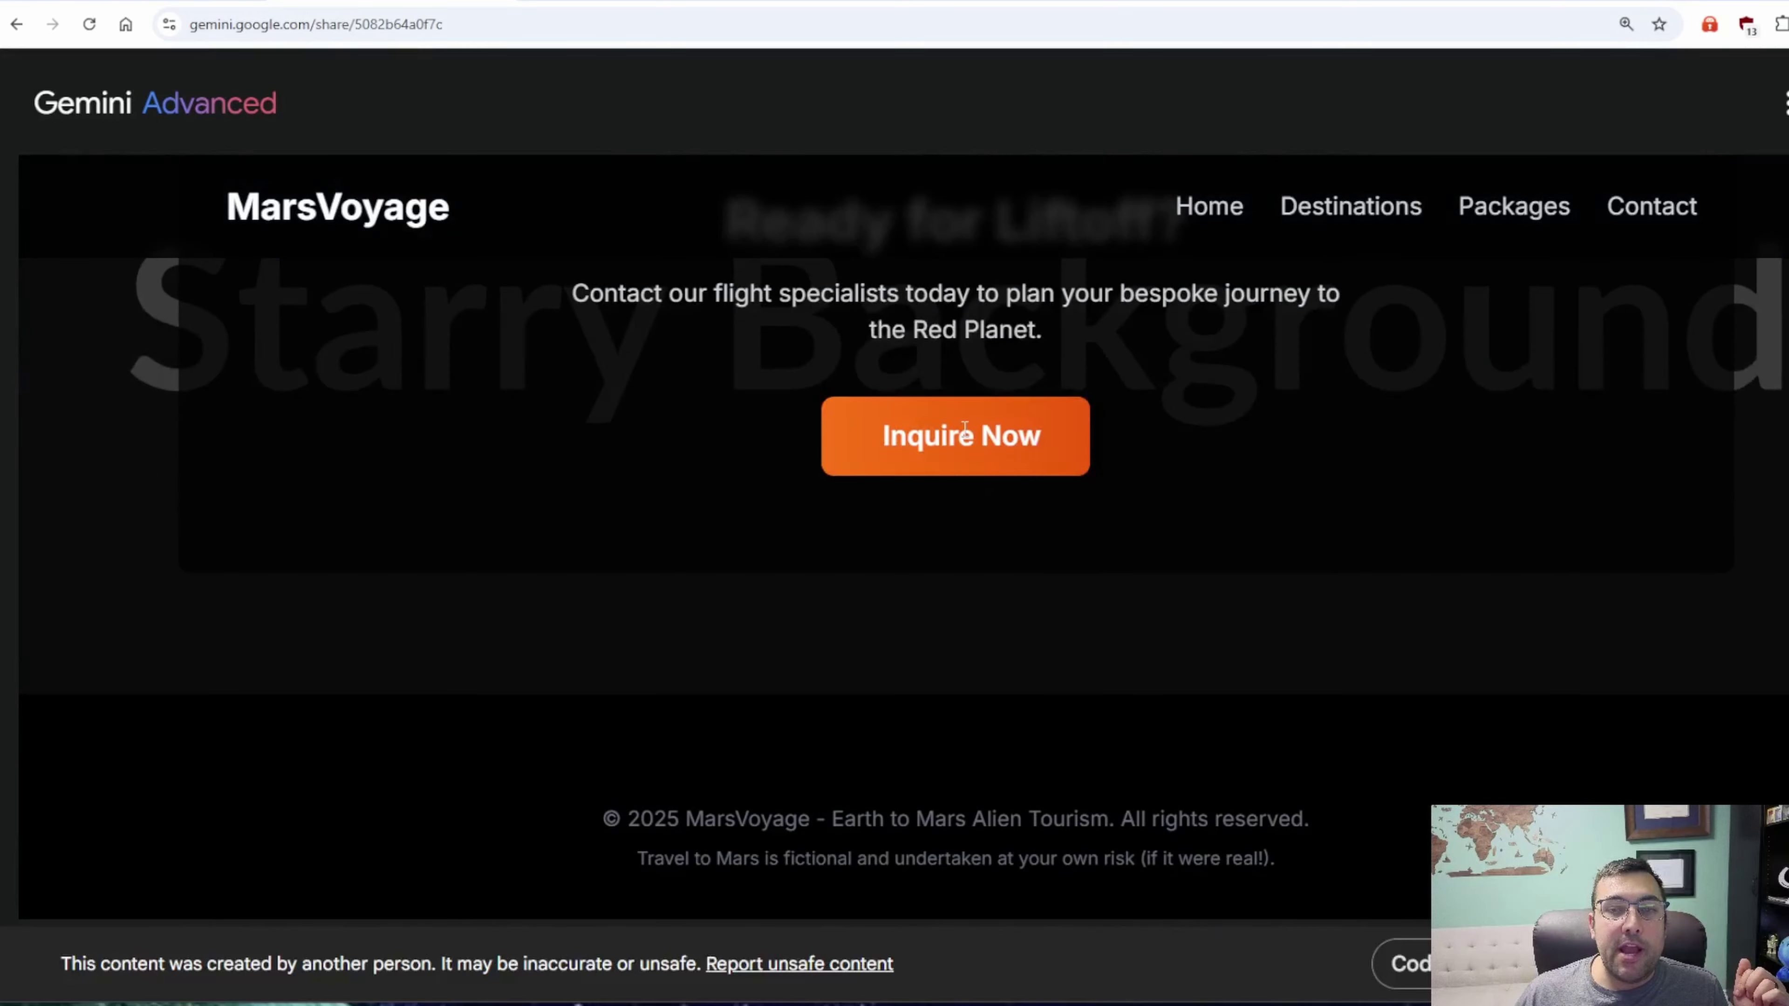
scroll(964, 430, "up", 18)
scroll(965, 430, "up", 10)
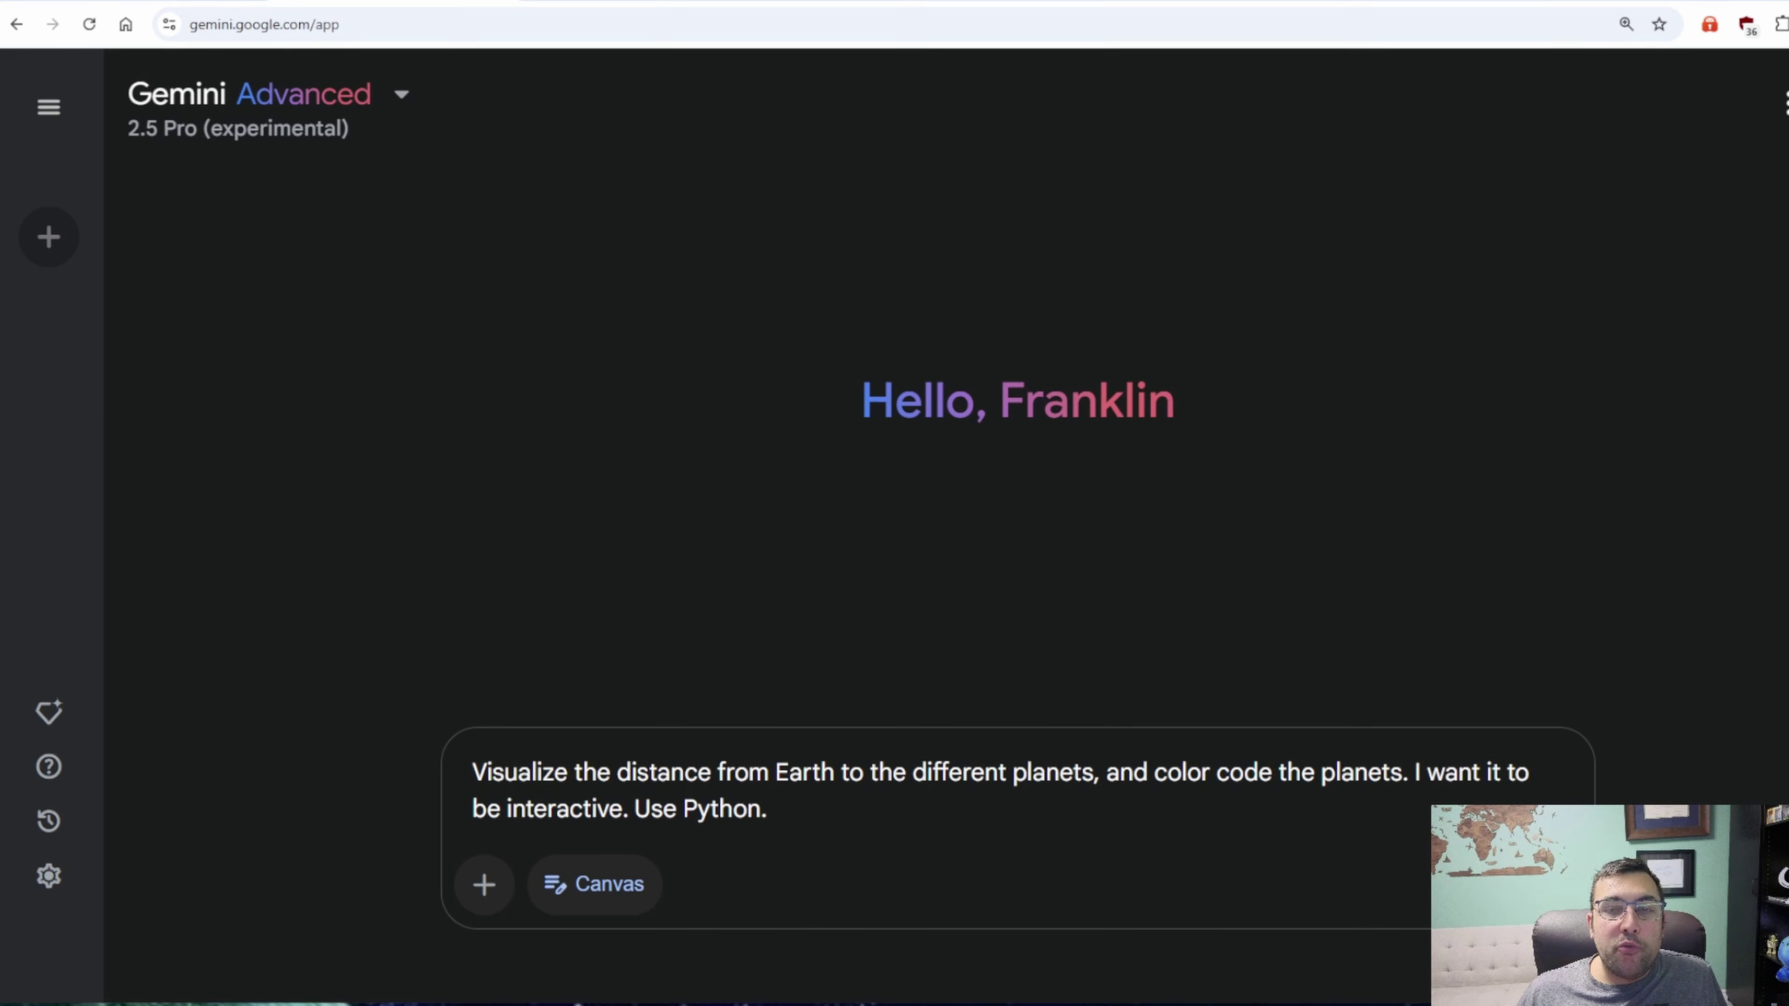
Submit the prompt for an interactive, color-coded Python visualization of planet distances from Earth, and open the generated code in a new Colab notebook.
key("Return")
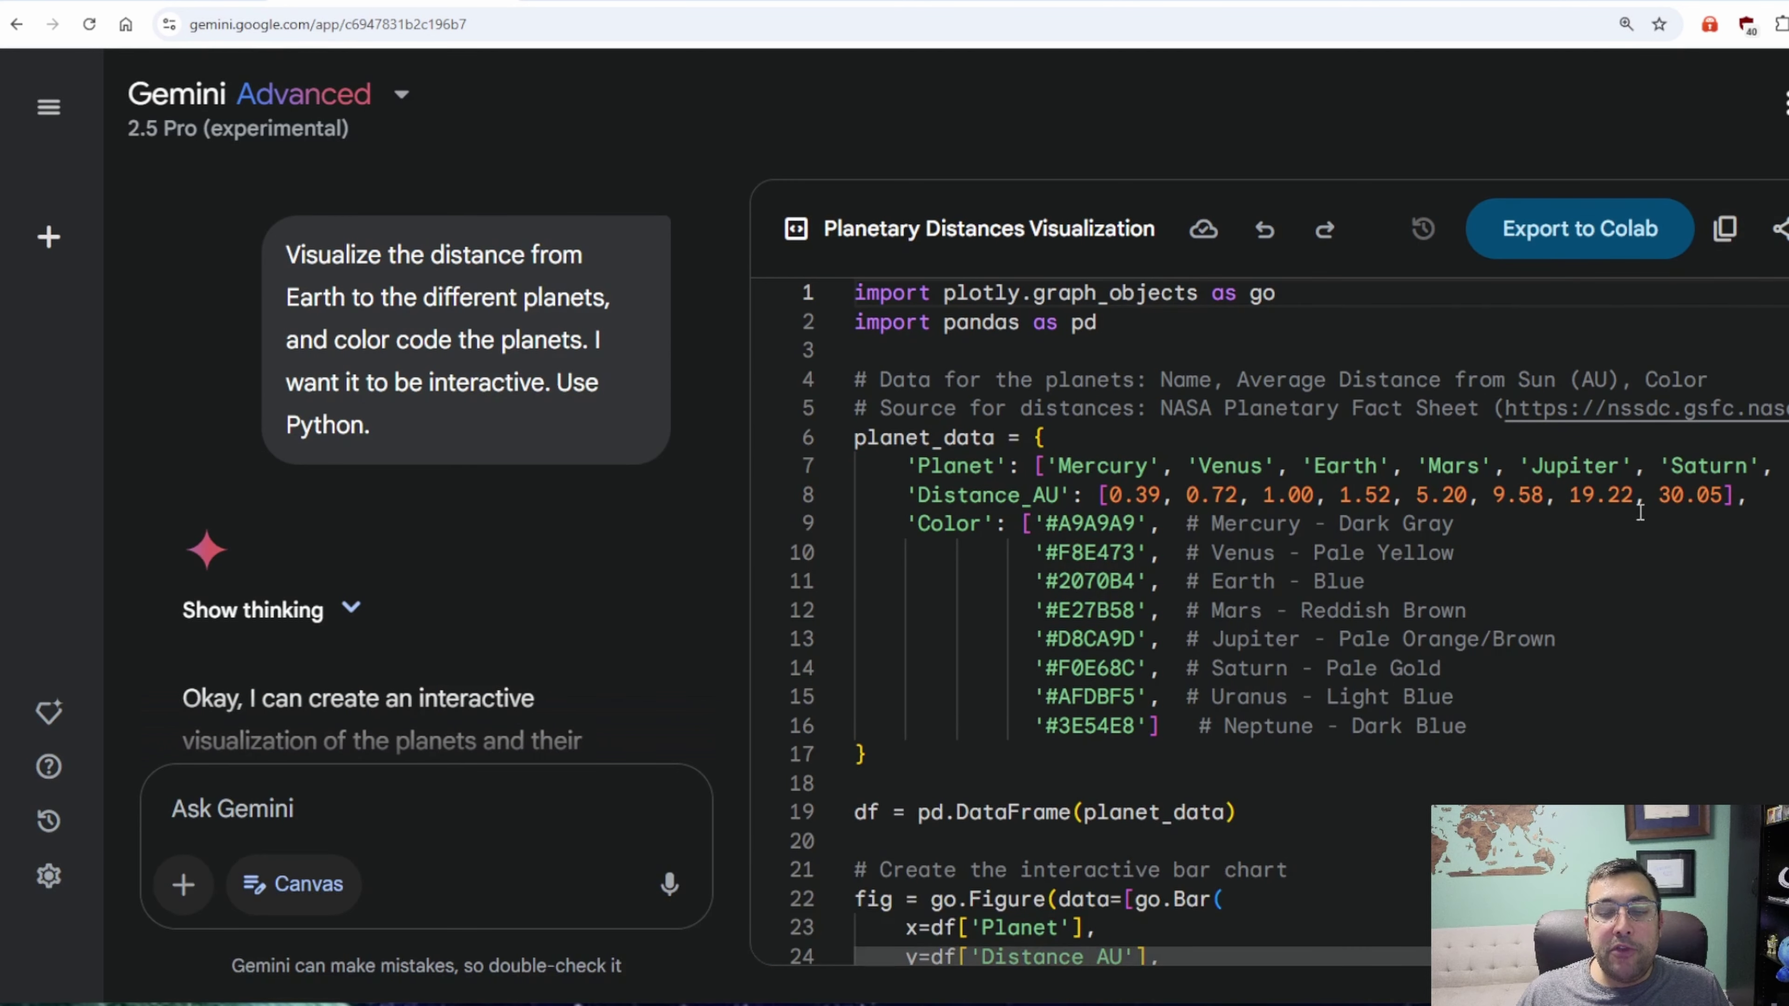
scroll(1545, 322, "down", 8)
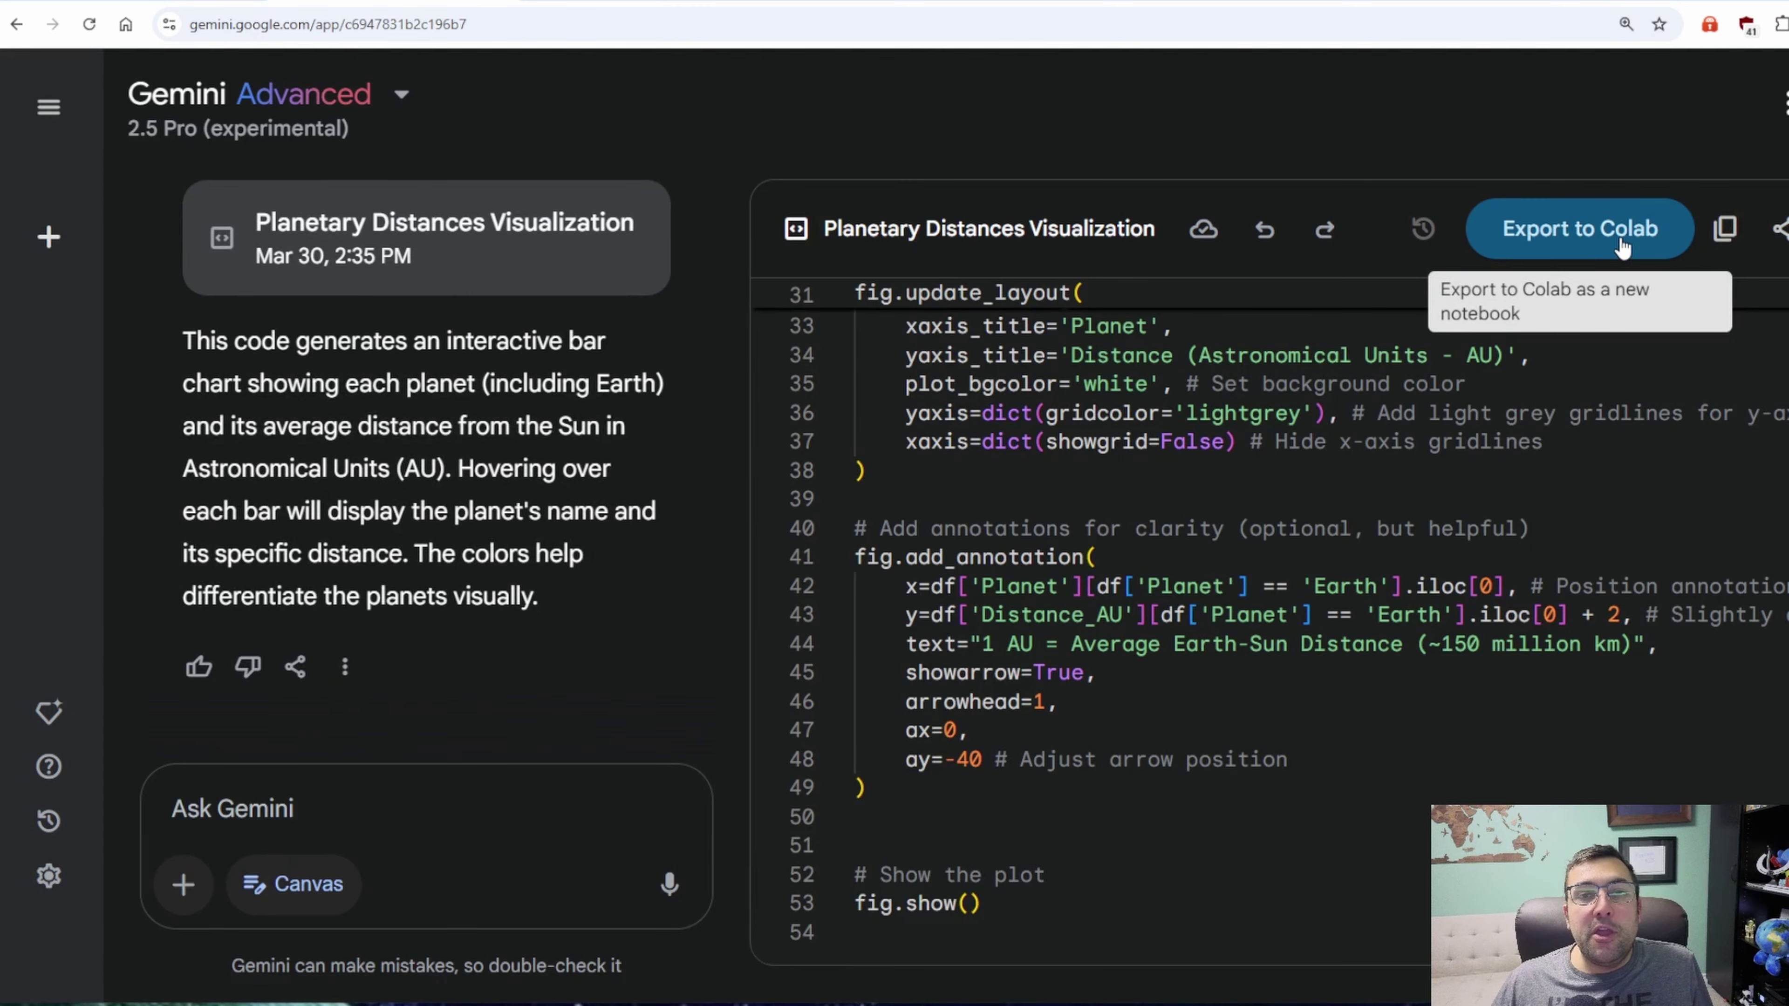
left_click(1623, 248)
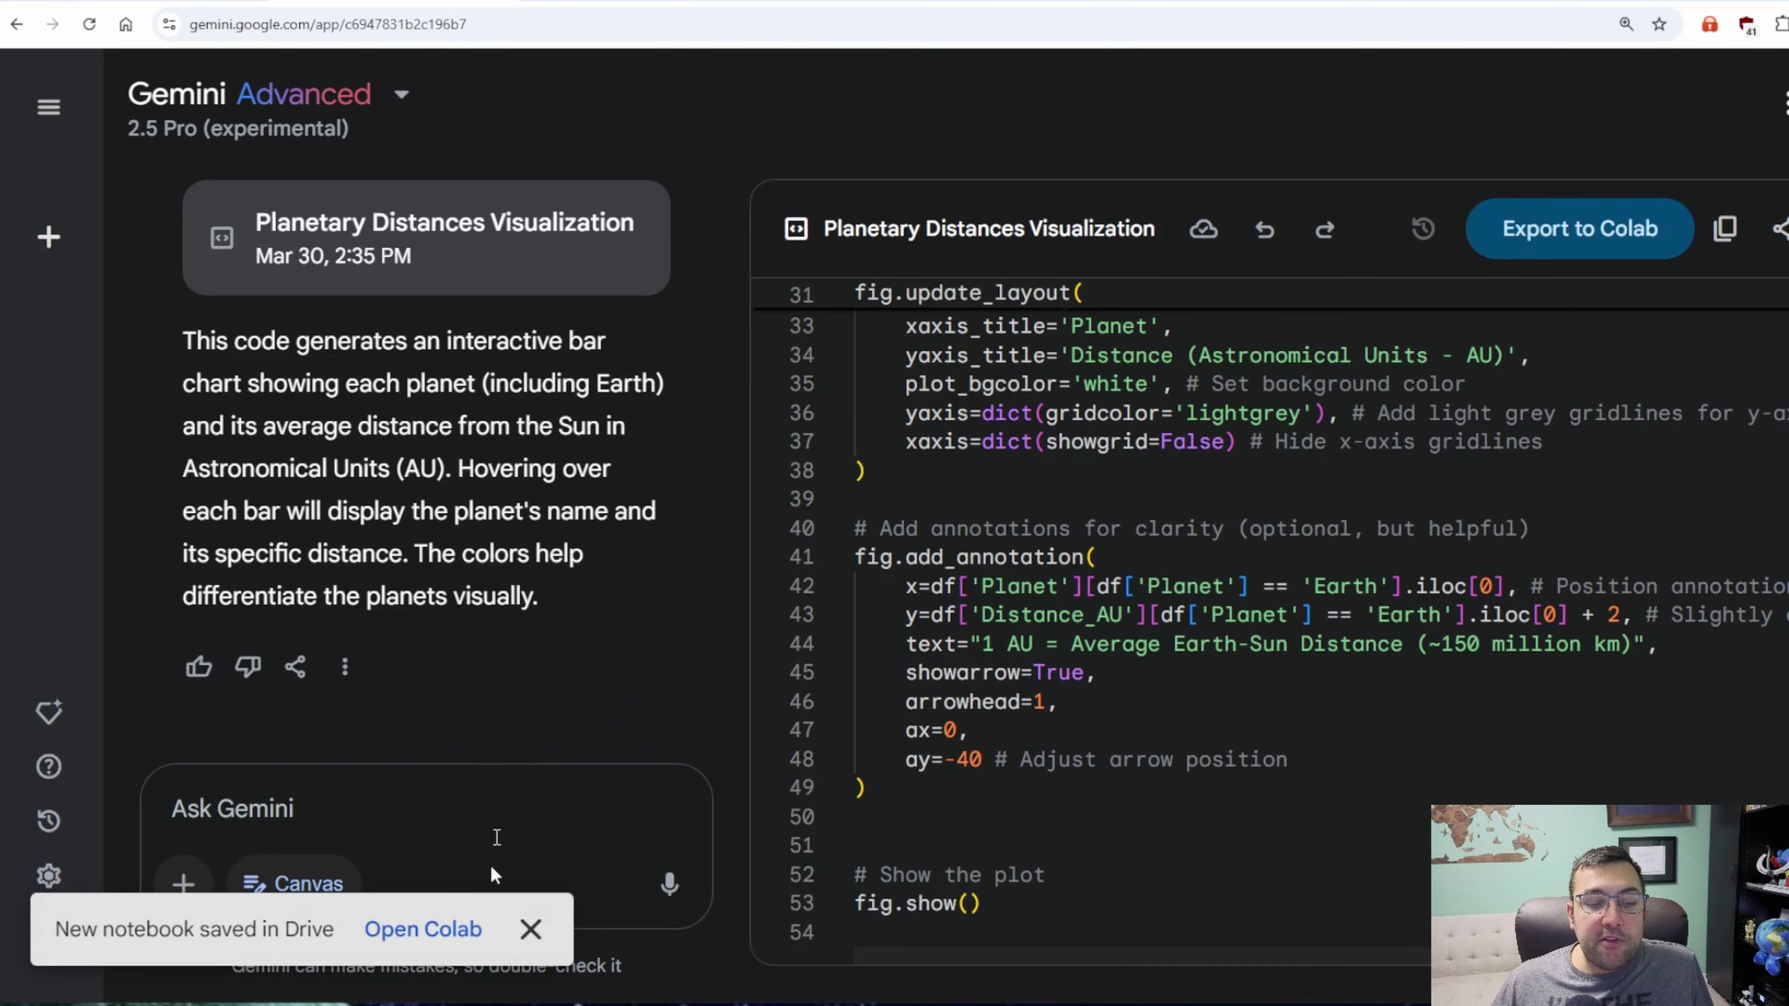
left_click(425, 944)
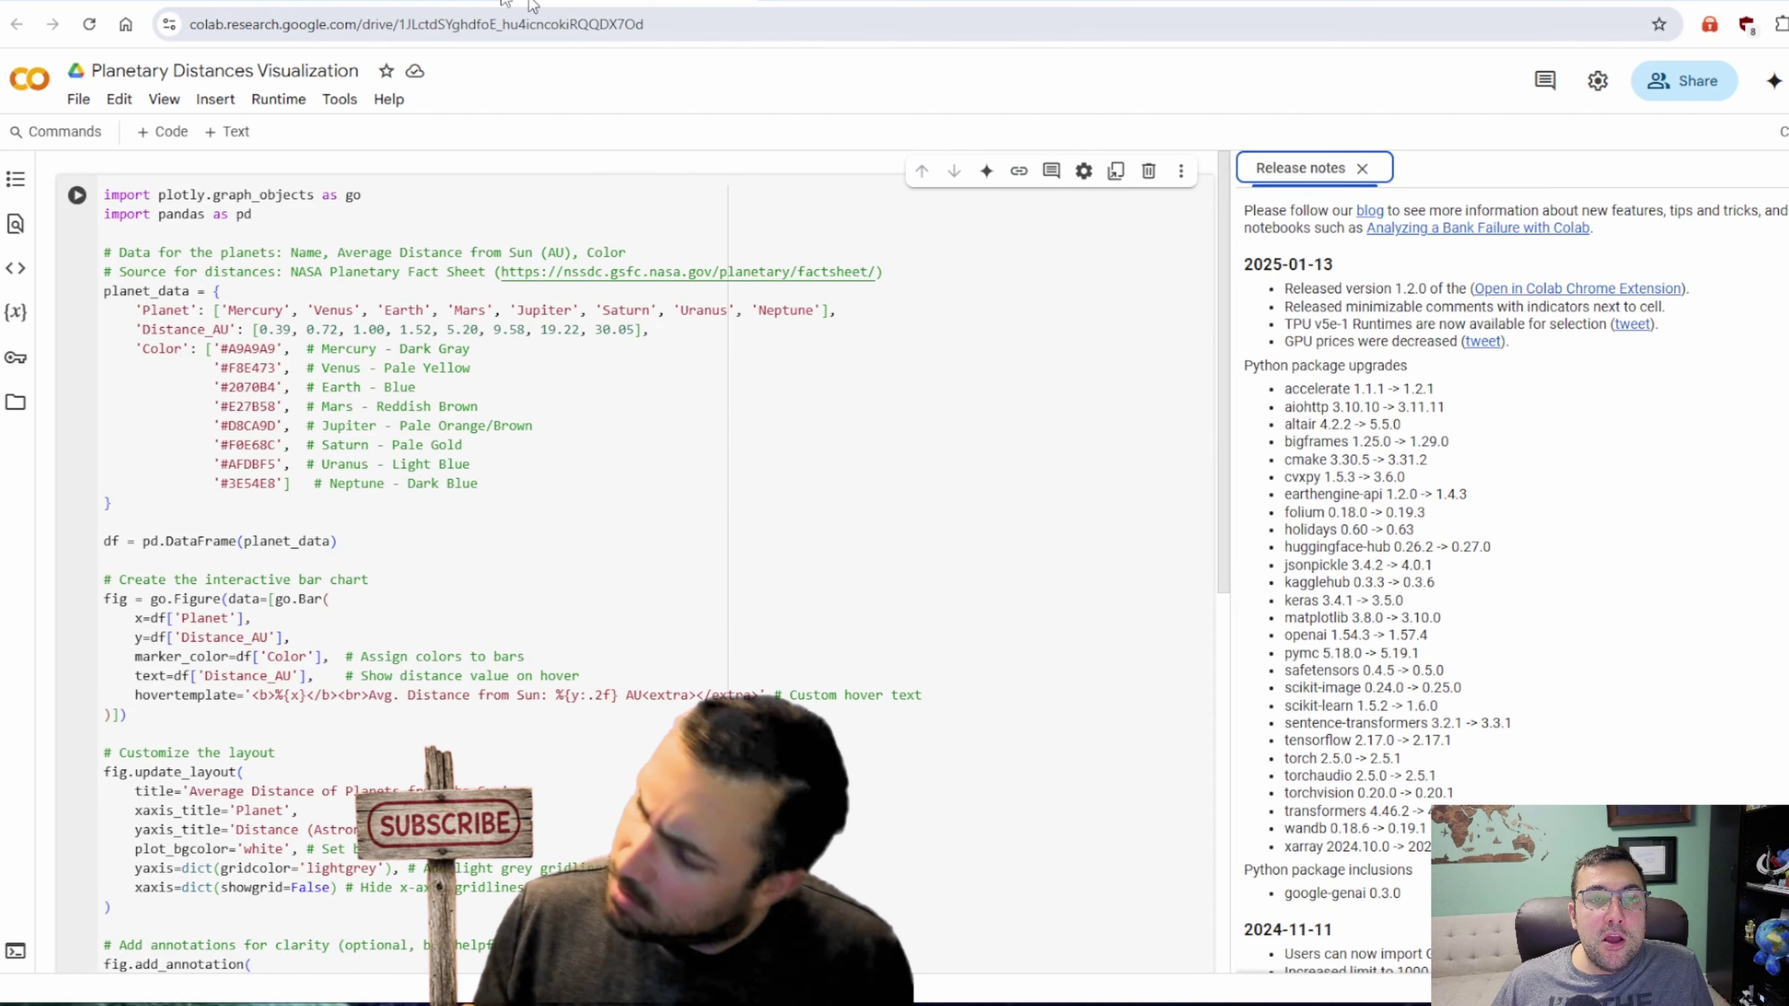
Run the Planetary Distances Visualization code cell and close the release notes.
left_click(460, 216)
left_click(77, 196)
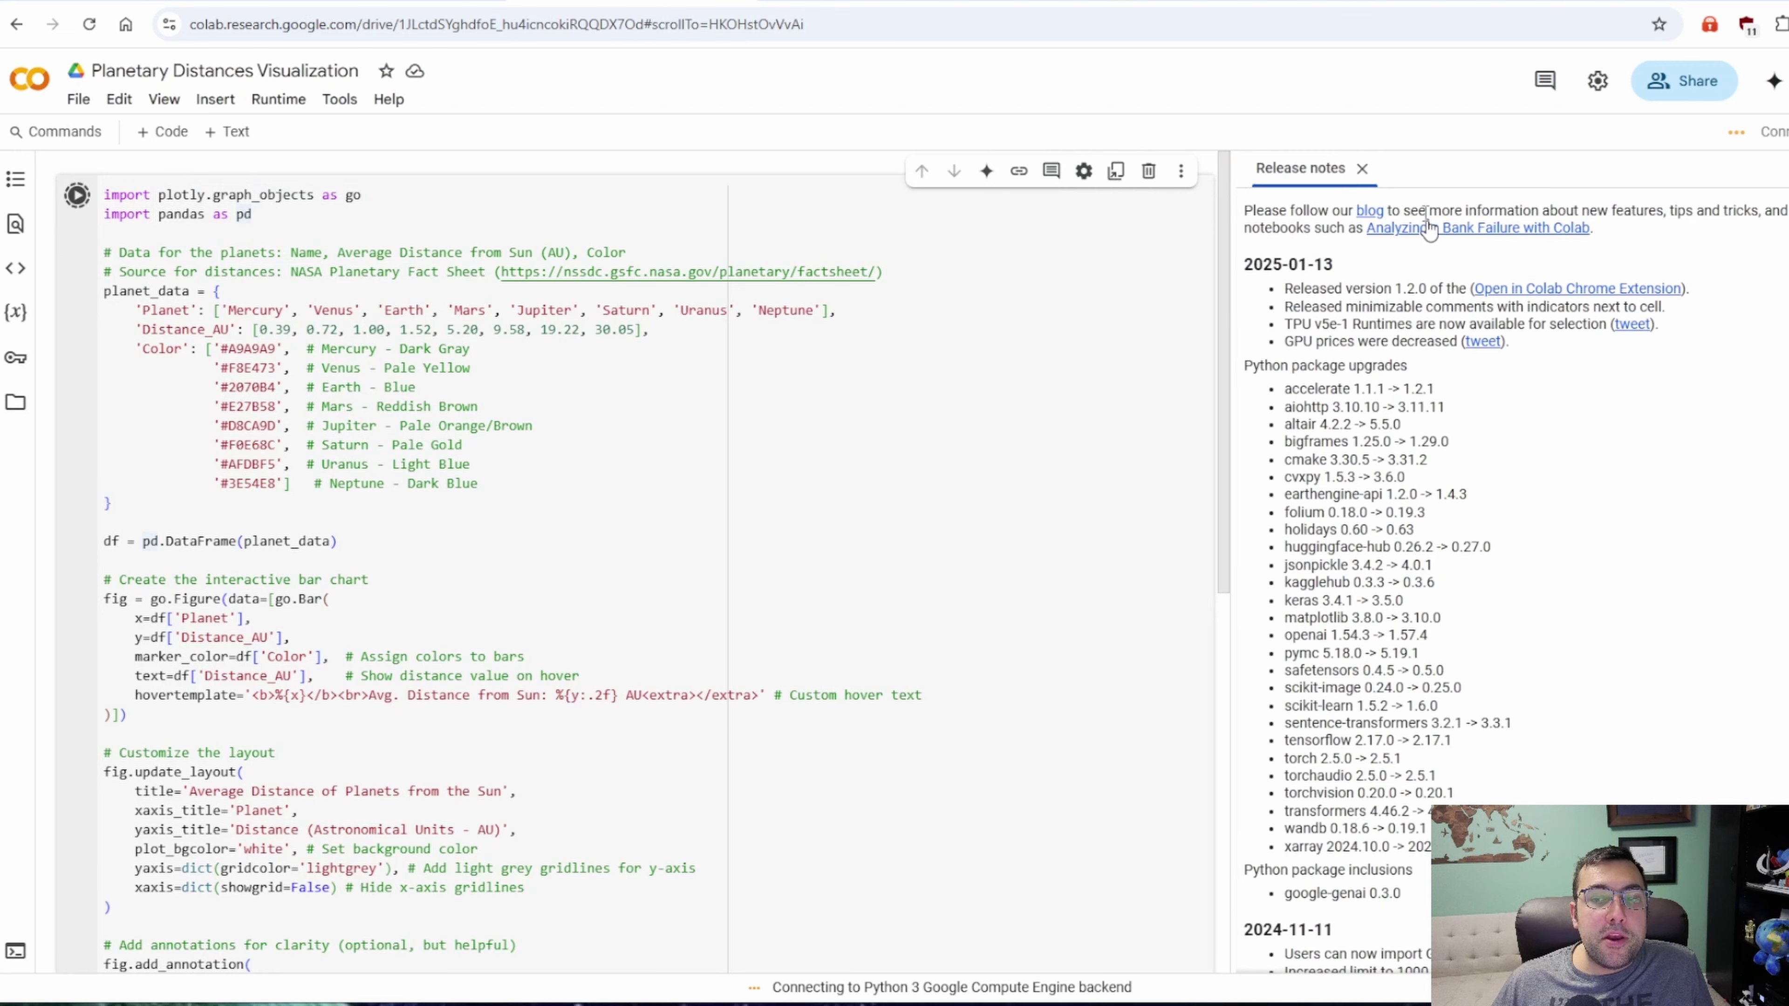
left_click(1362, 168)
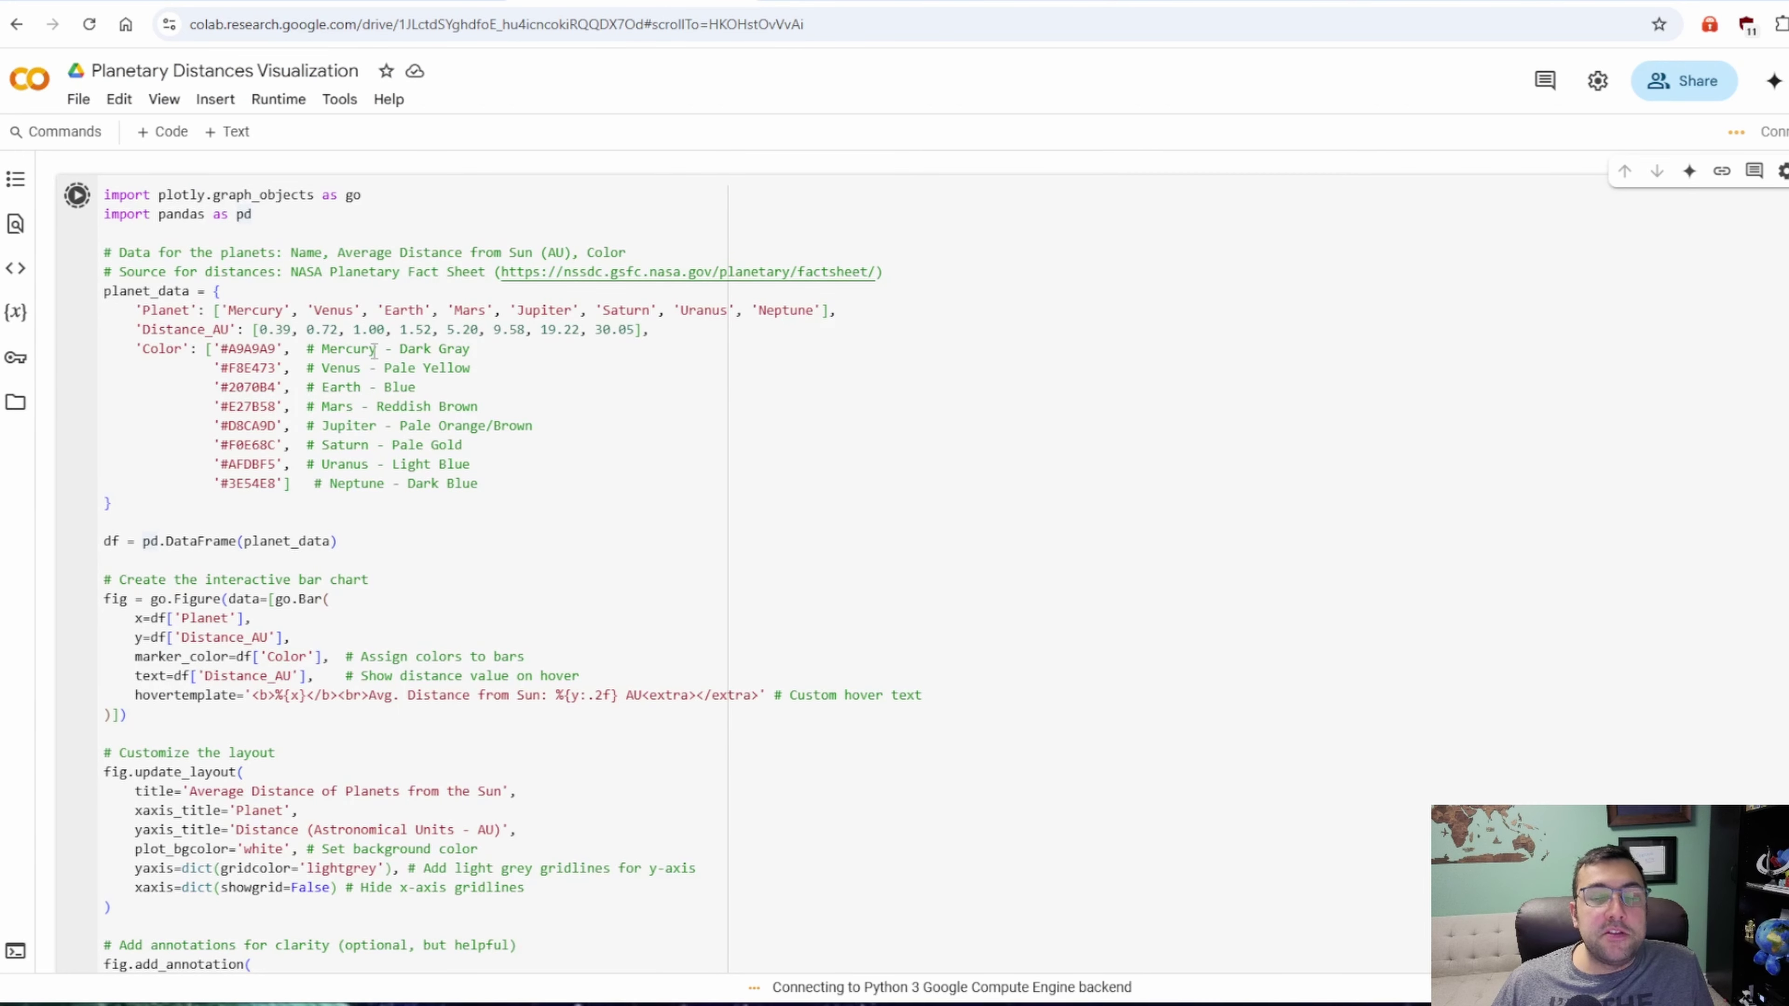
scroll(374, 352, "down", 10)
scroll(370, 360, "up", 10)
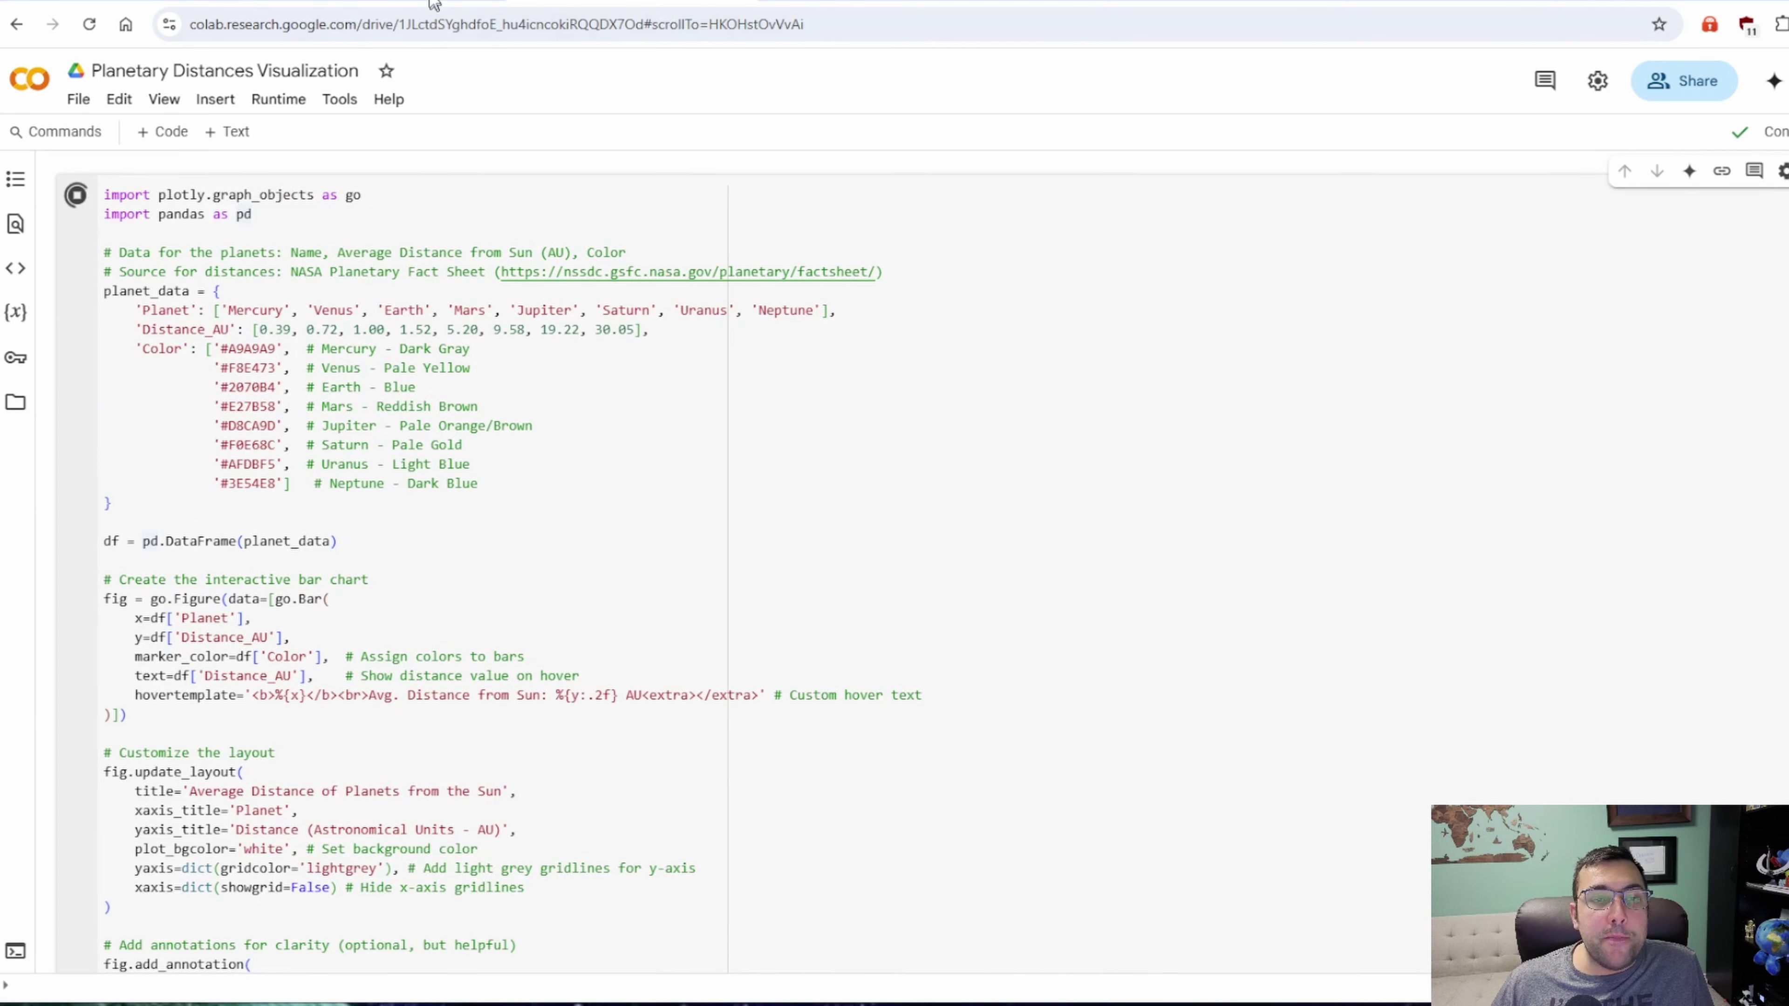
Check the Gemini chat, return to the Colab notebook and view the output below the code.
key("ctrl+Tab")
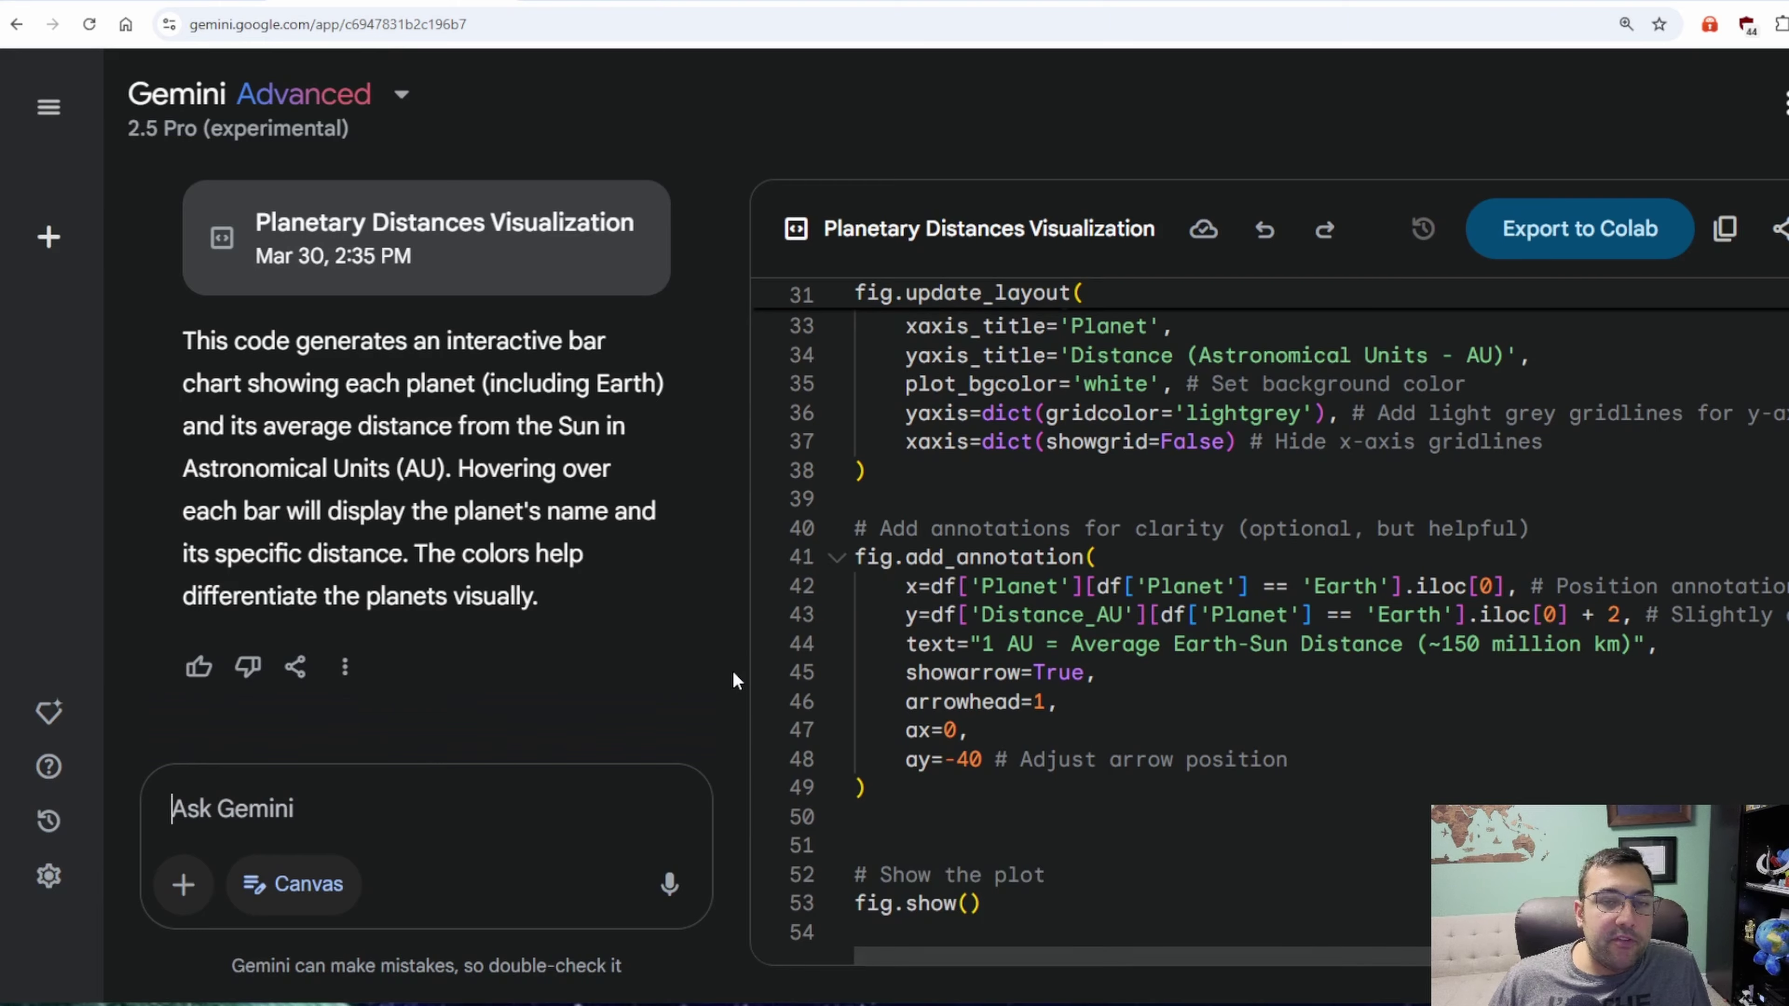
key("ctrl+Tab")
scroll(577, 437, "down", 15)
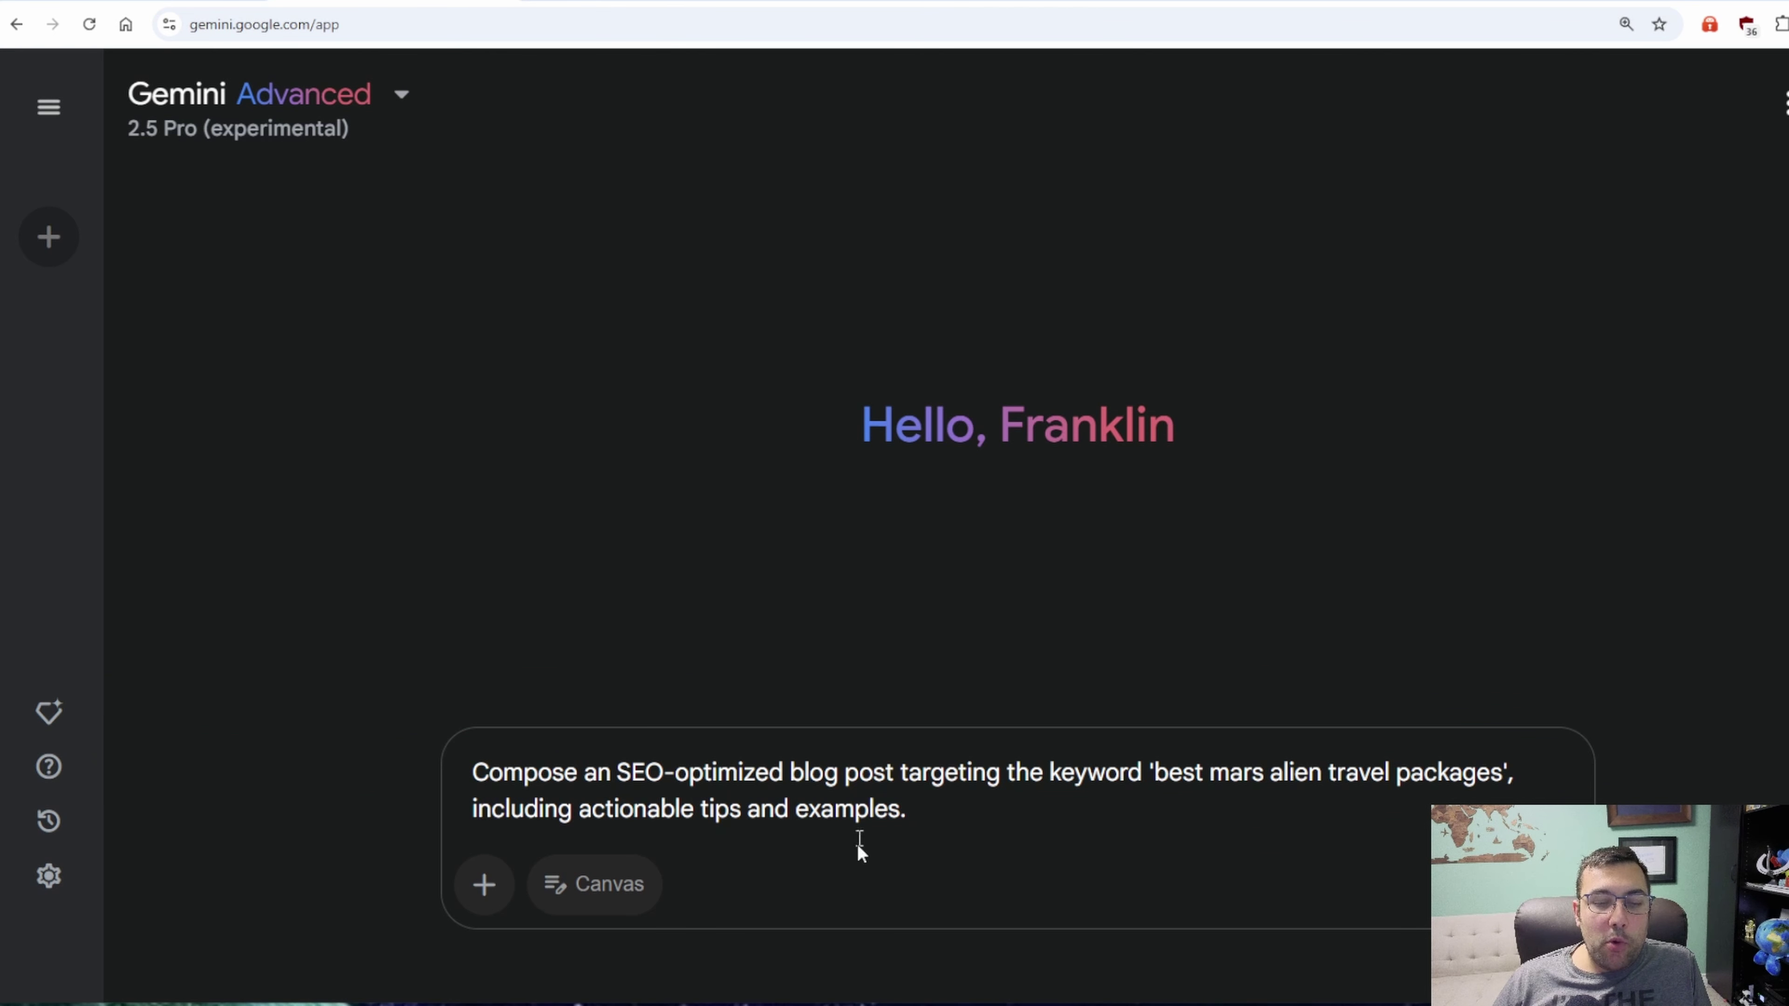
Enable Canvas and submit the prompt for an SEO-optimized blog post targeting 'best mars alien travel packages', including actionable tips and examples.
left_click(619, 901)
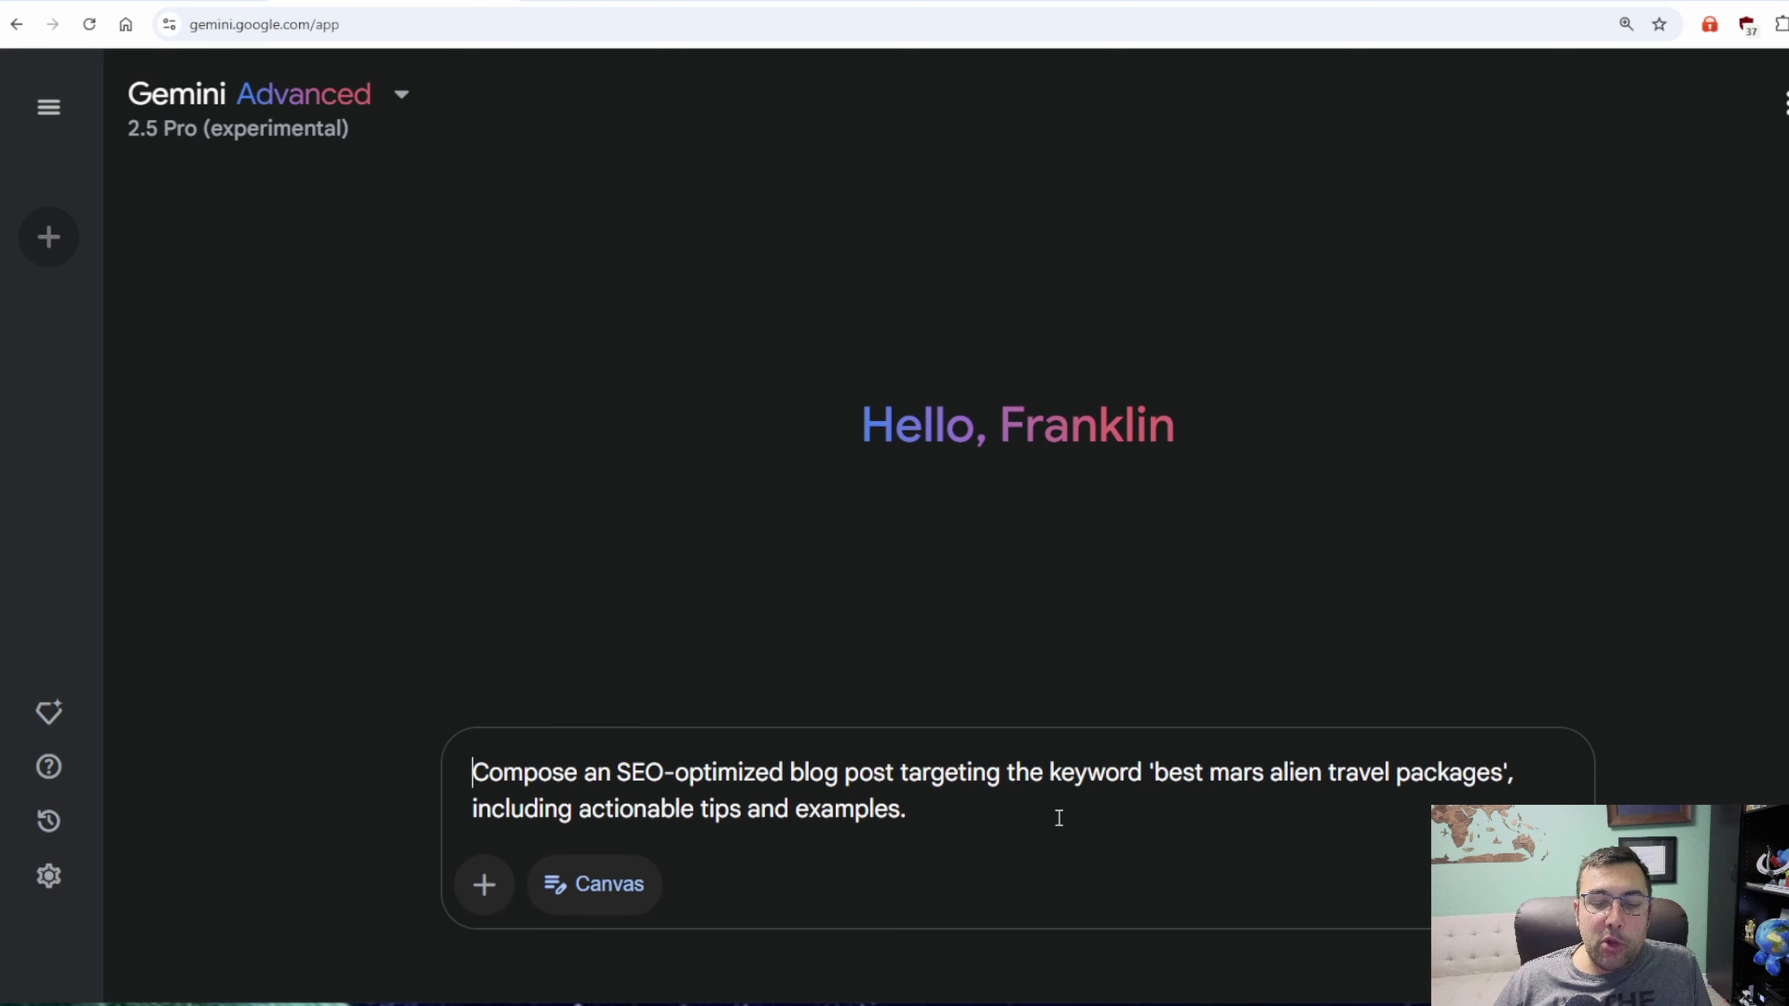
left_click_drag(1155, 775, 1502, 775)
left_click(774, 884)
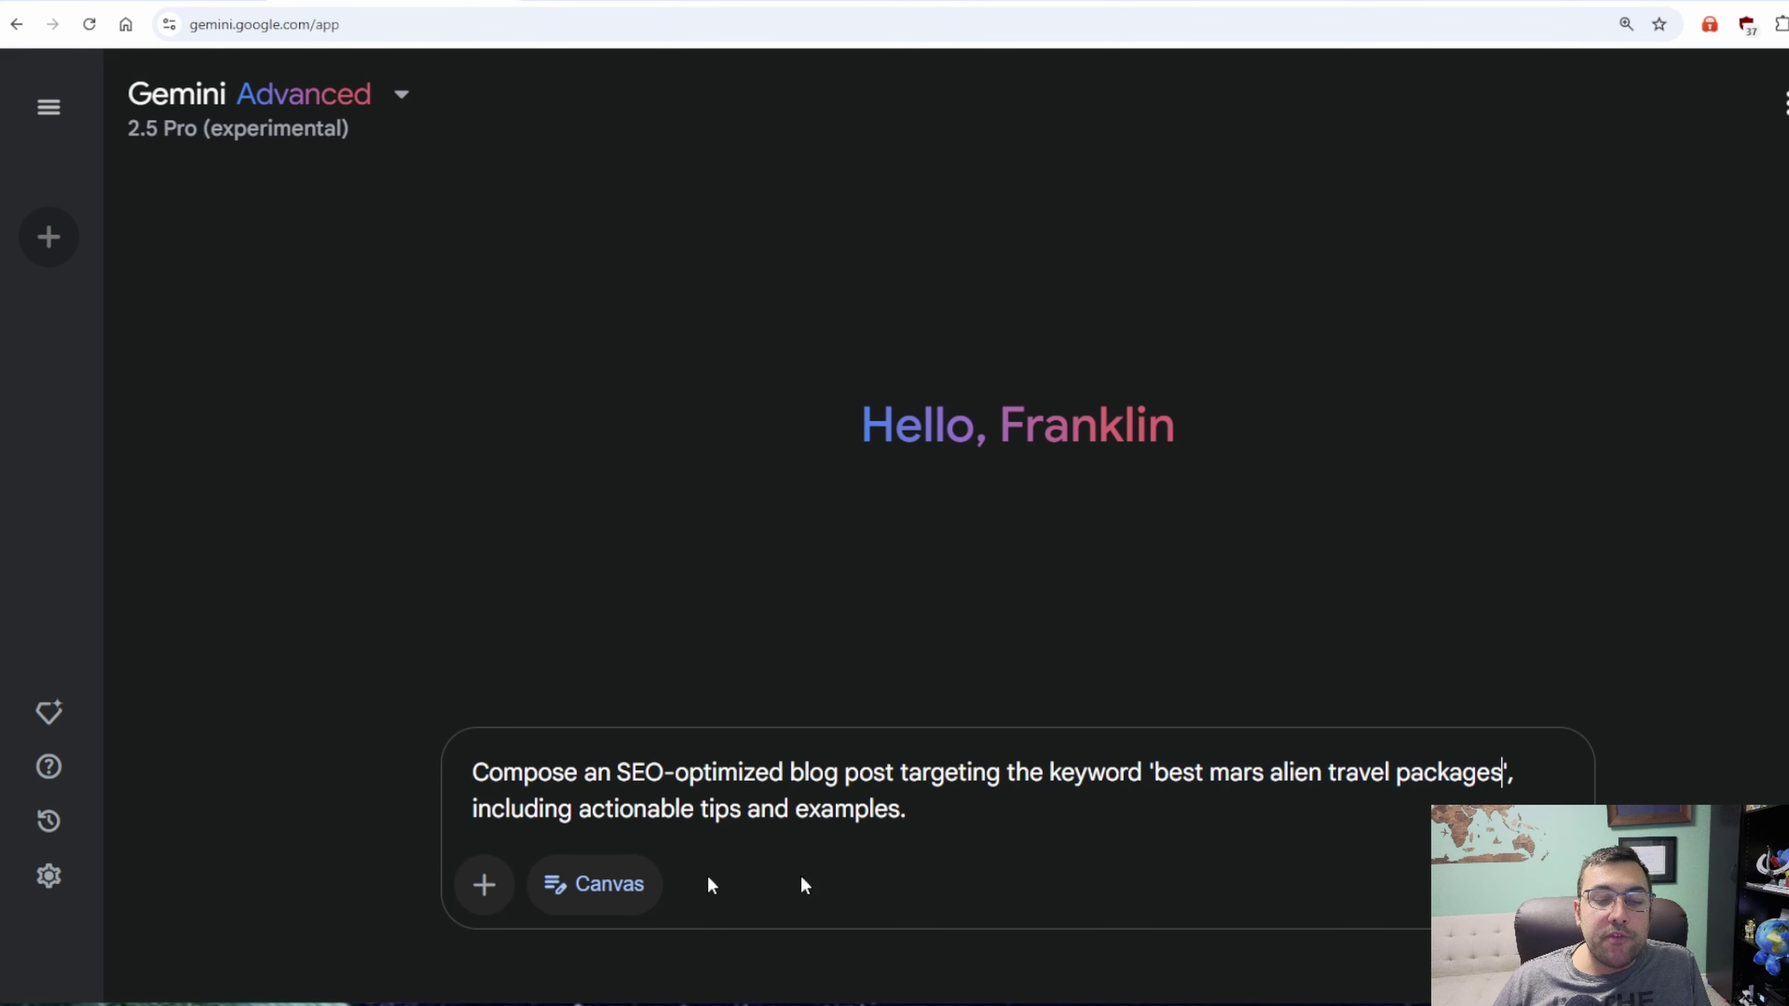
left_click_drag(491, 810, 923, 803)
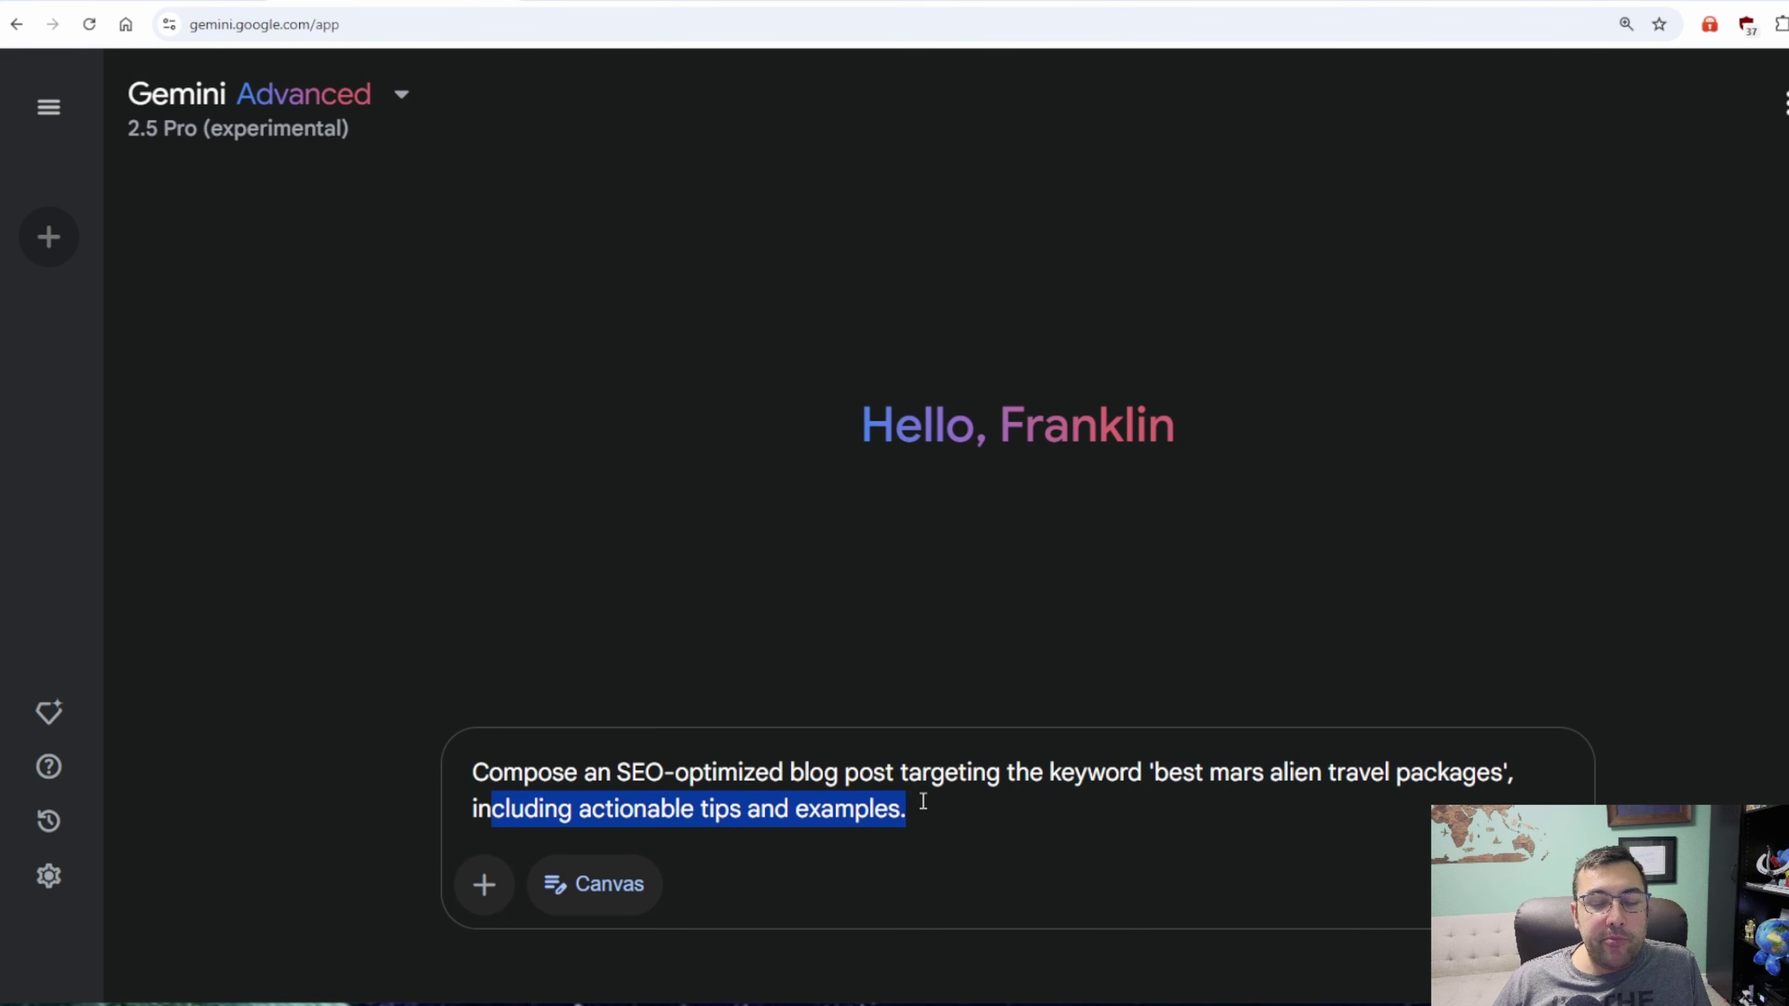
left_click(922, 803)
key("Return")
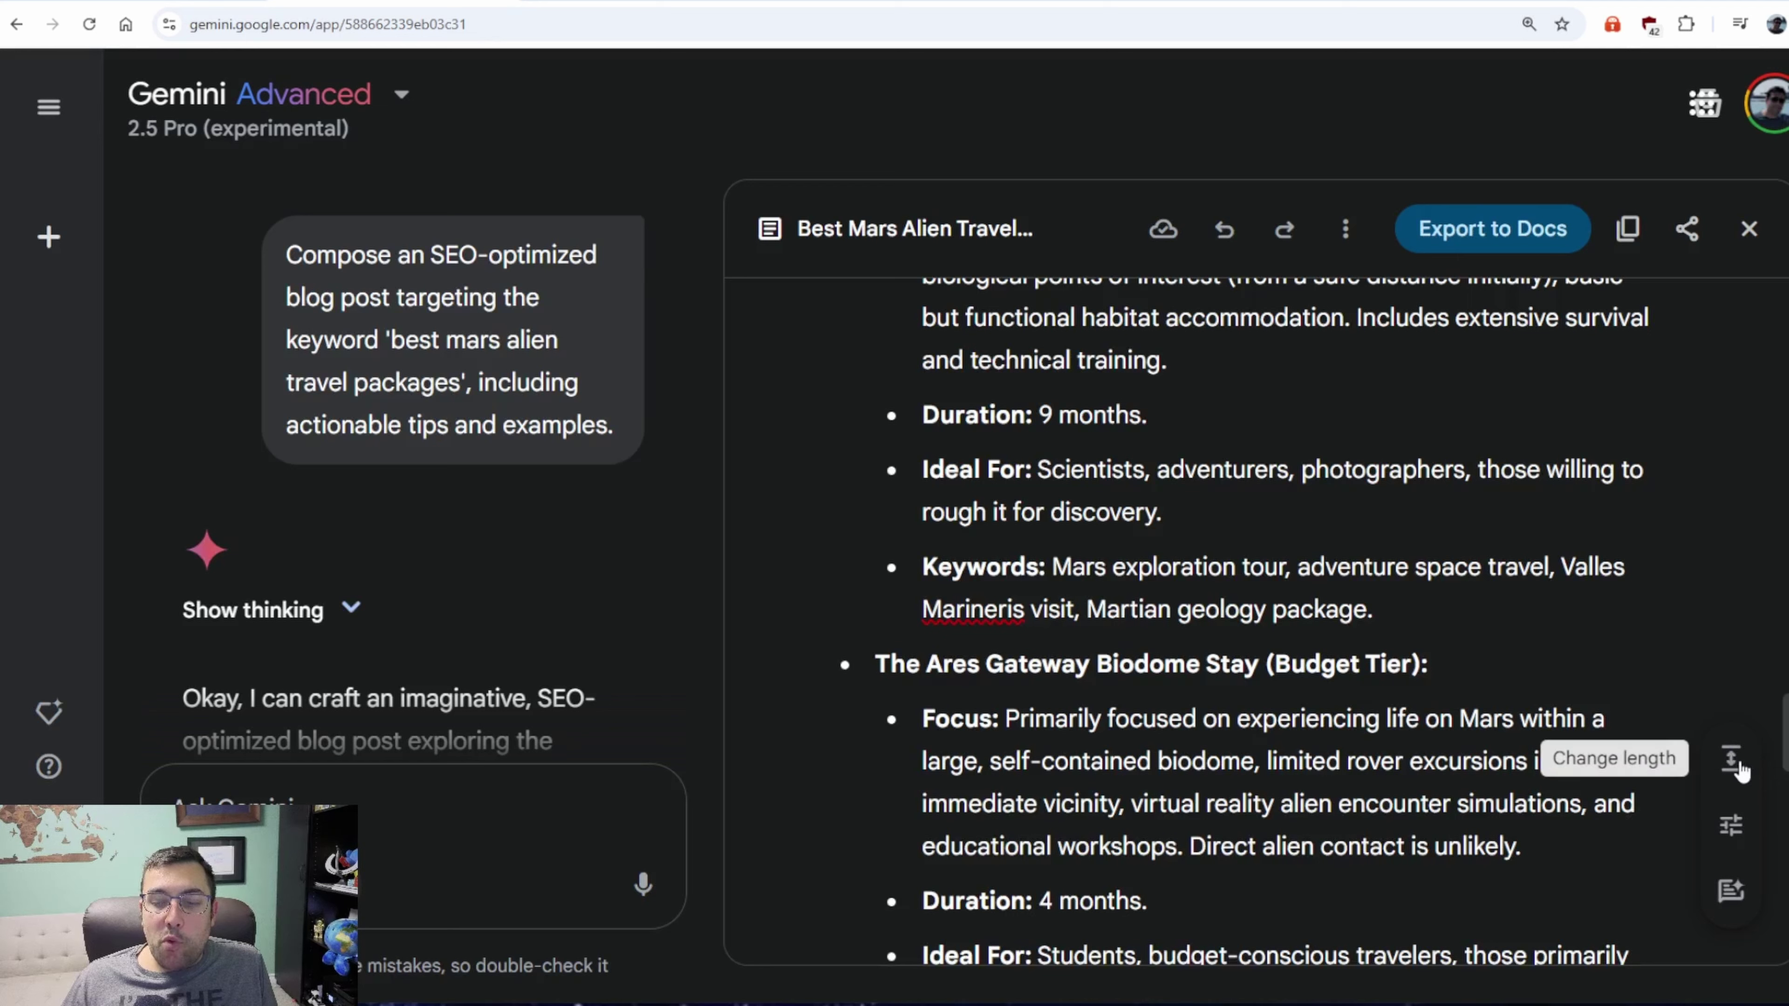
Have Gemini rewrite the Mars travel blog post as a shorter version using the Change length option.
left_click(1732, 759)
left_click_drag(1733, 781, 1729, 713)
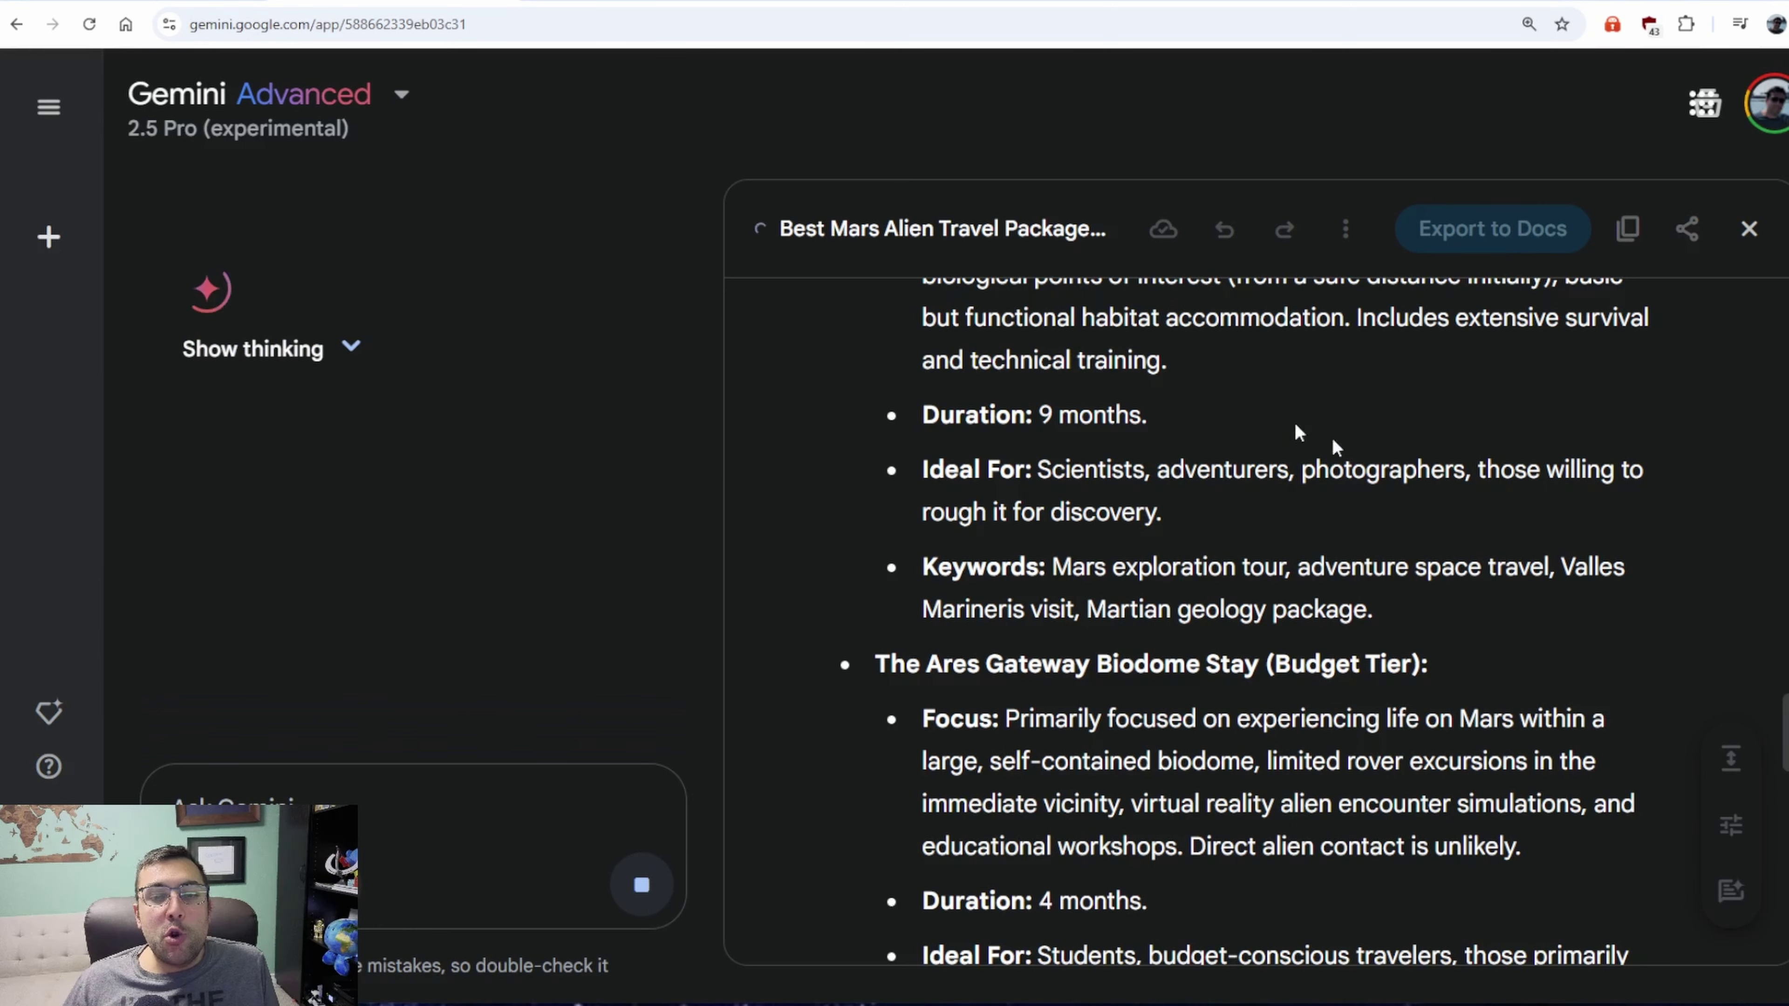
mouse_move(1734, 777)
left_mouse_down()
mouse_move(1745, 668)
mouse_move(1744, 898)
mouse_move(1745, 782)
left_mouse_up()
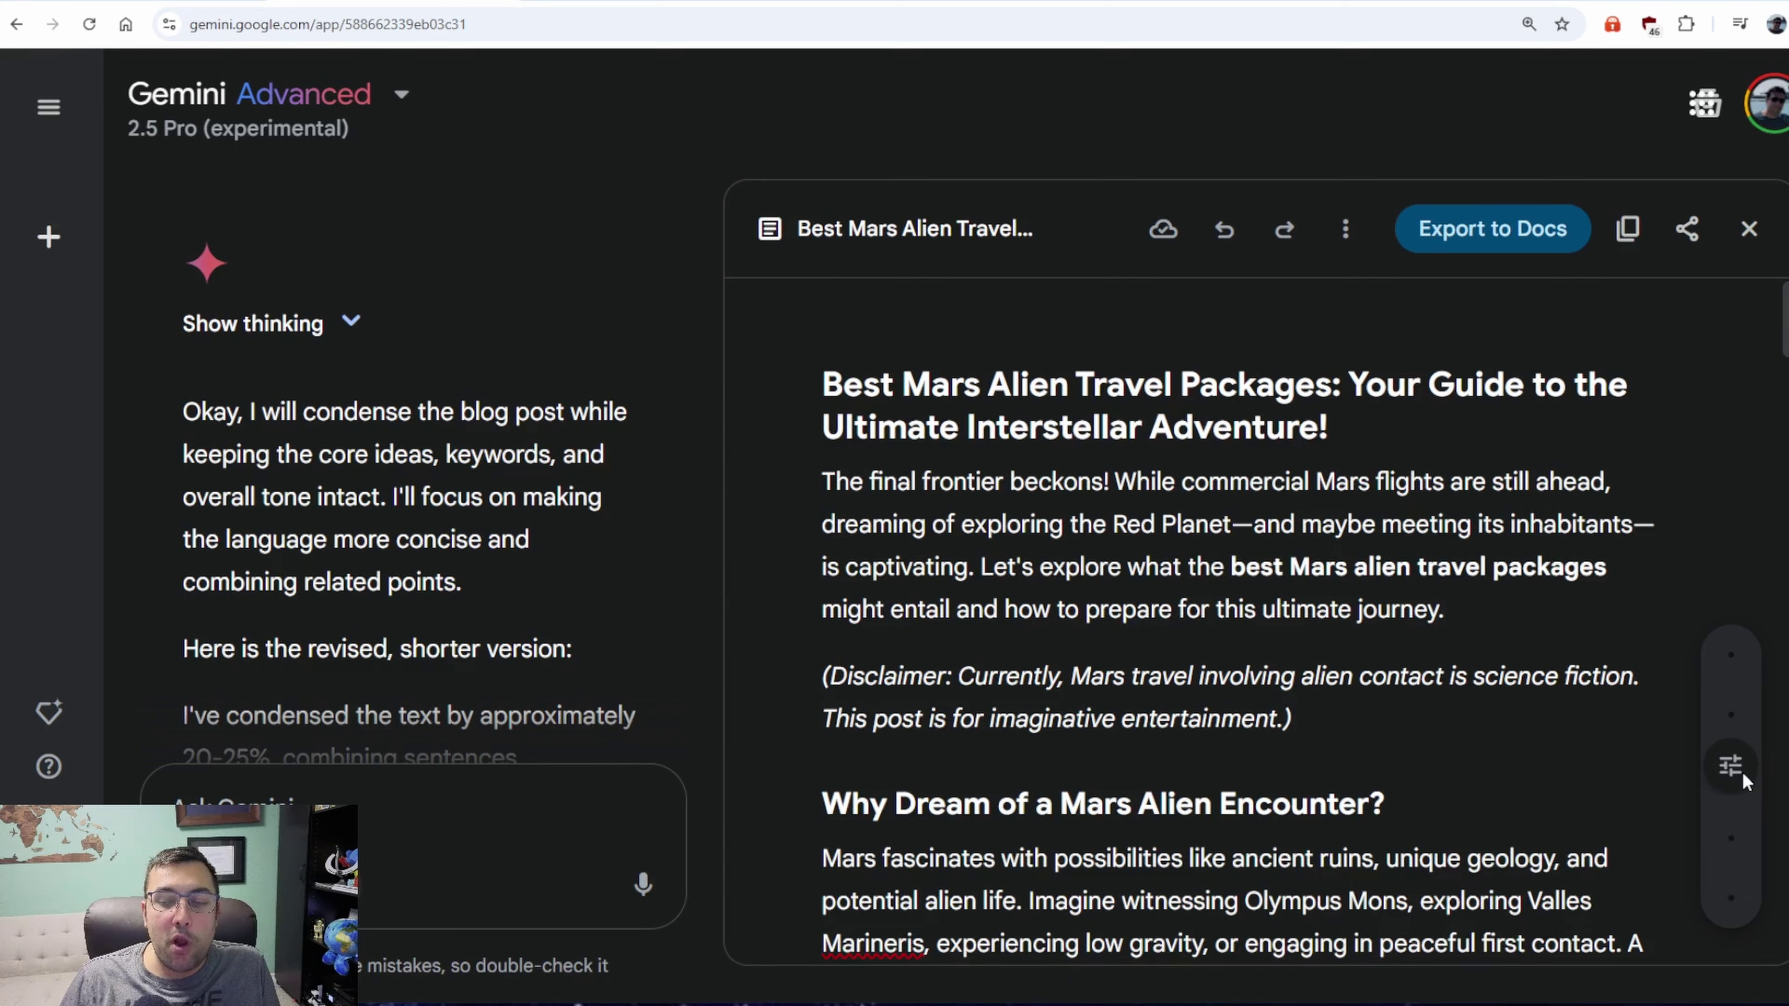
left_click(1527, 662)
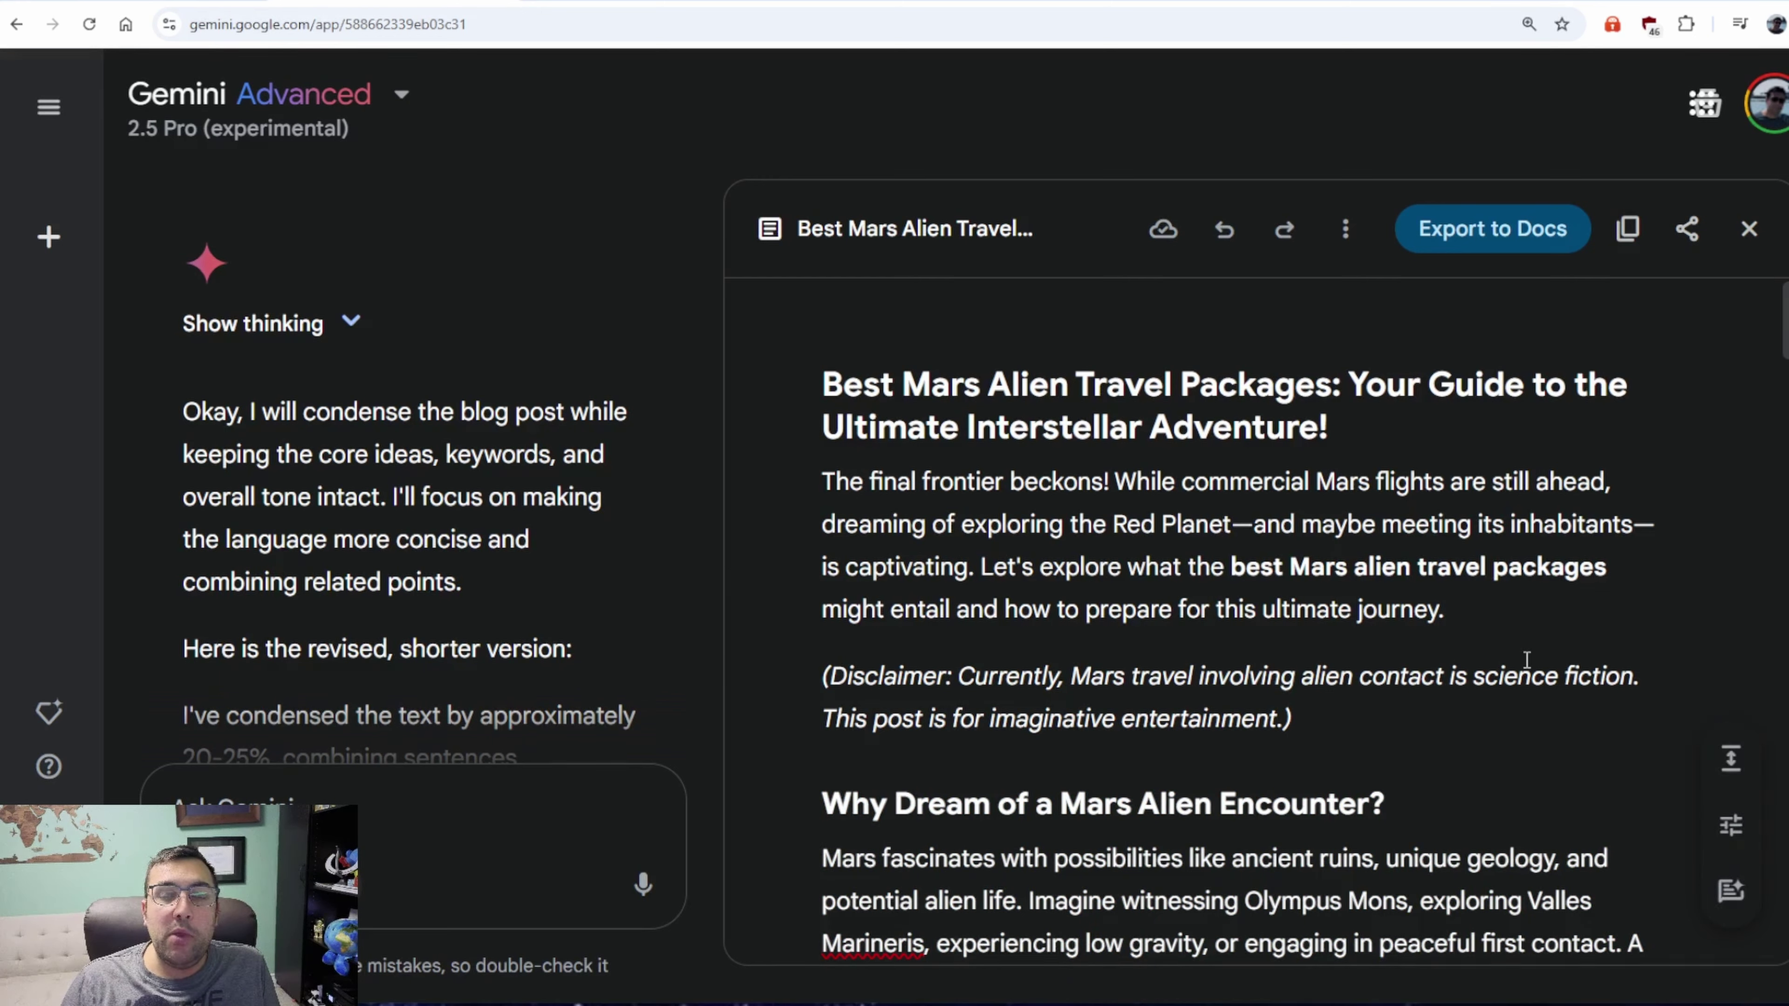
Request suggested edits and apply the wording 'perhaps even encountering its enigmatic inhabitants—ignites the imagination' in the blog post's introduction.
left_click(1721, 909)
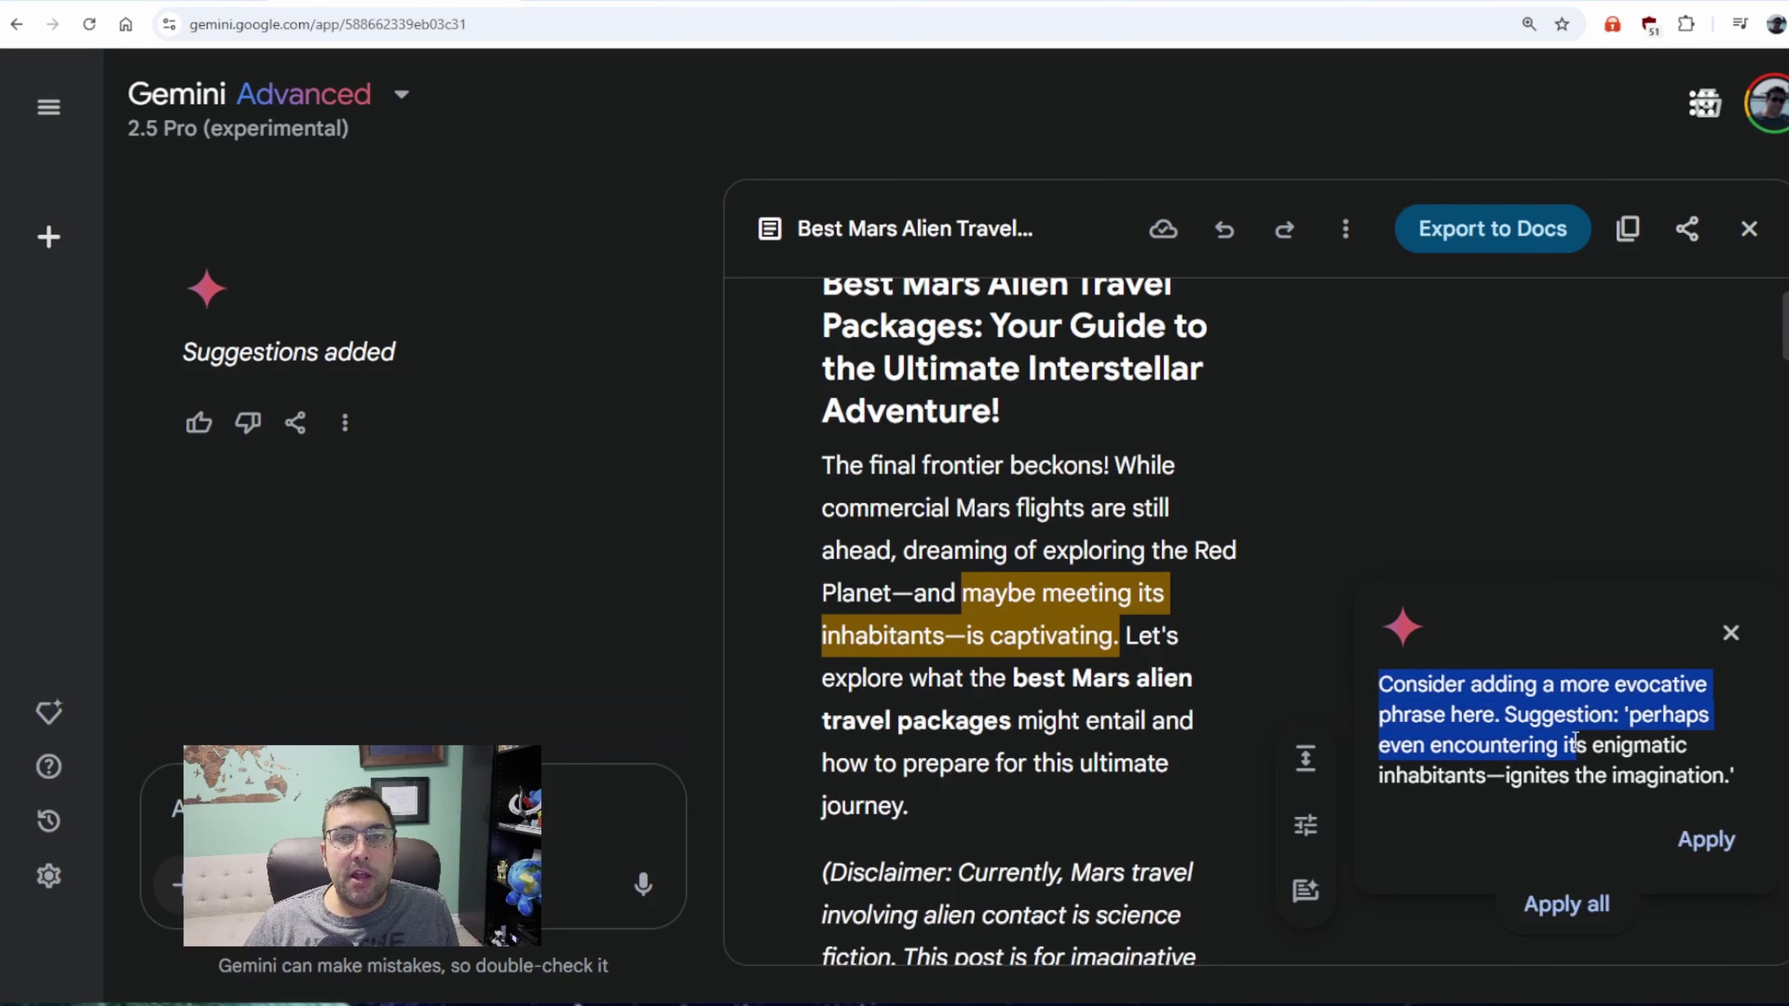
left_click(1570, 745)
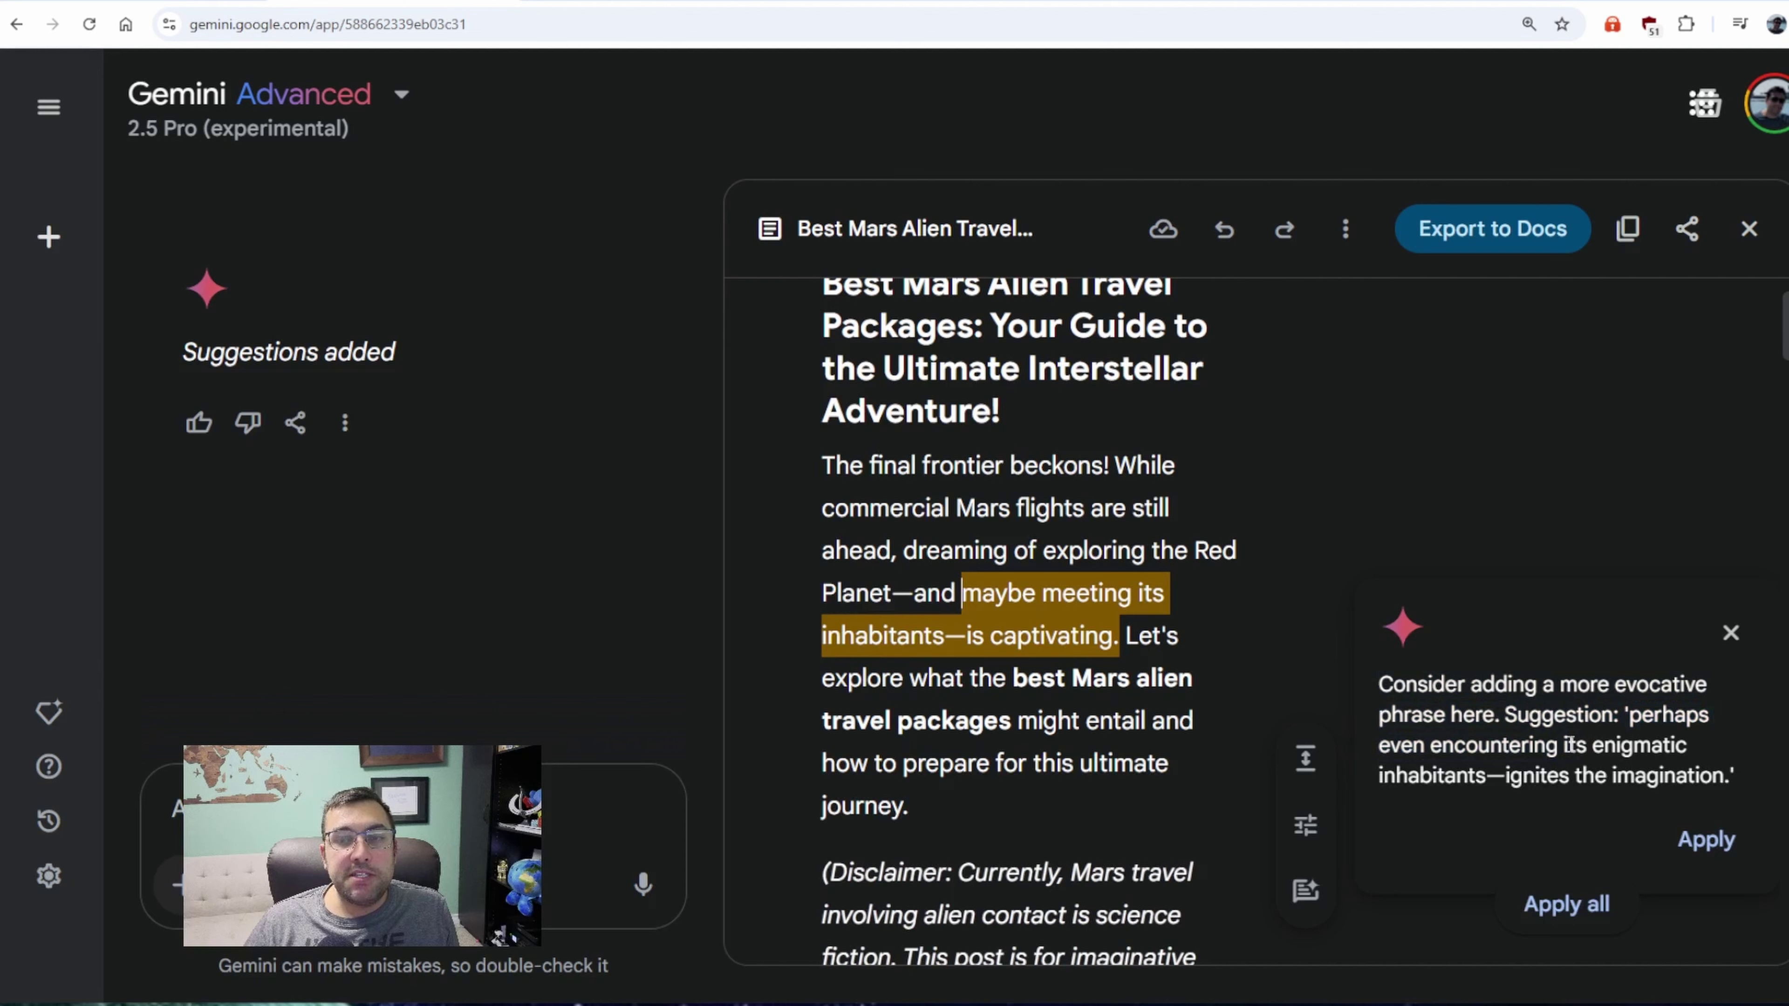
left_click(1712, 840)
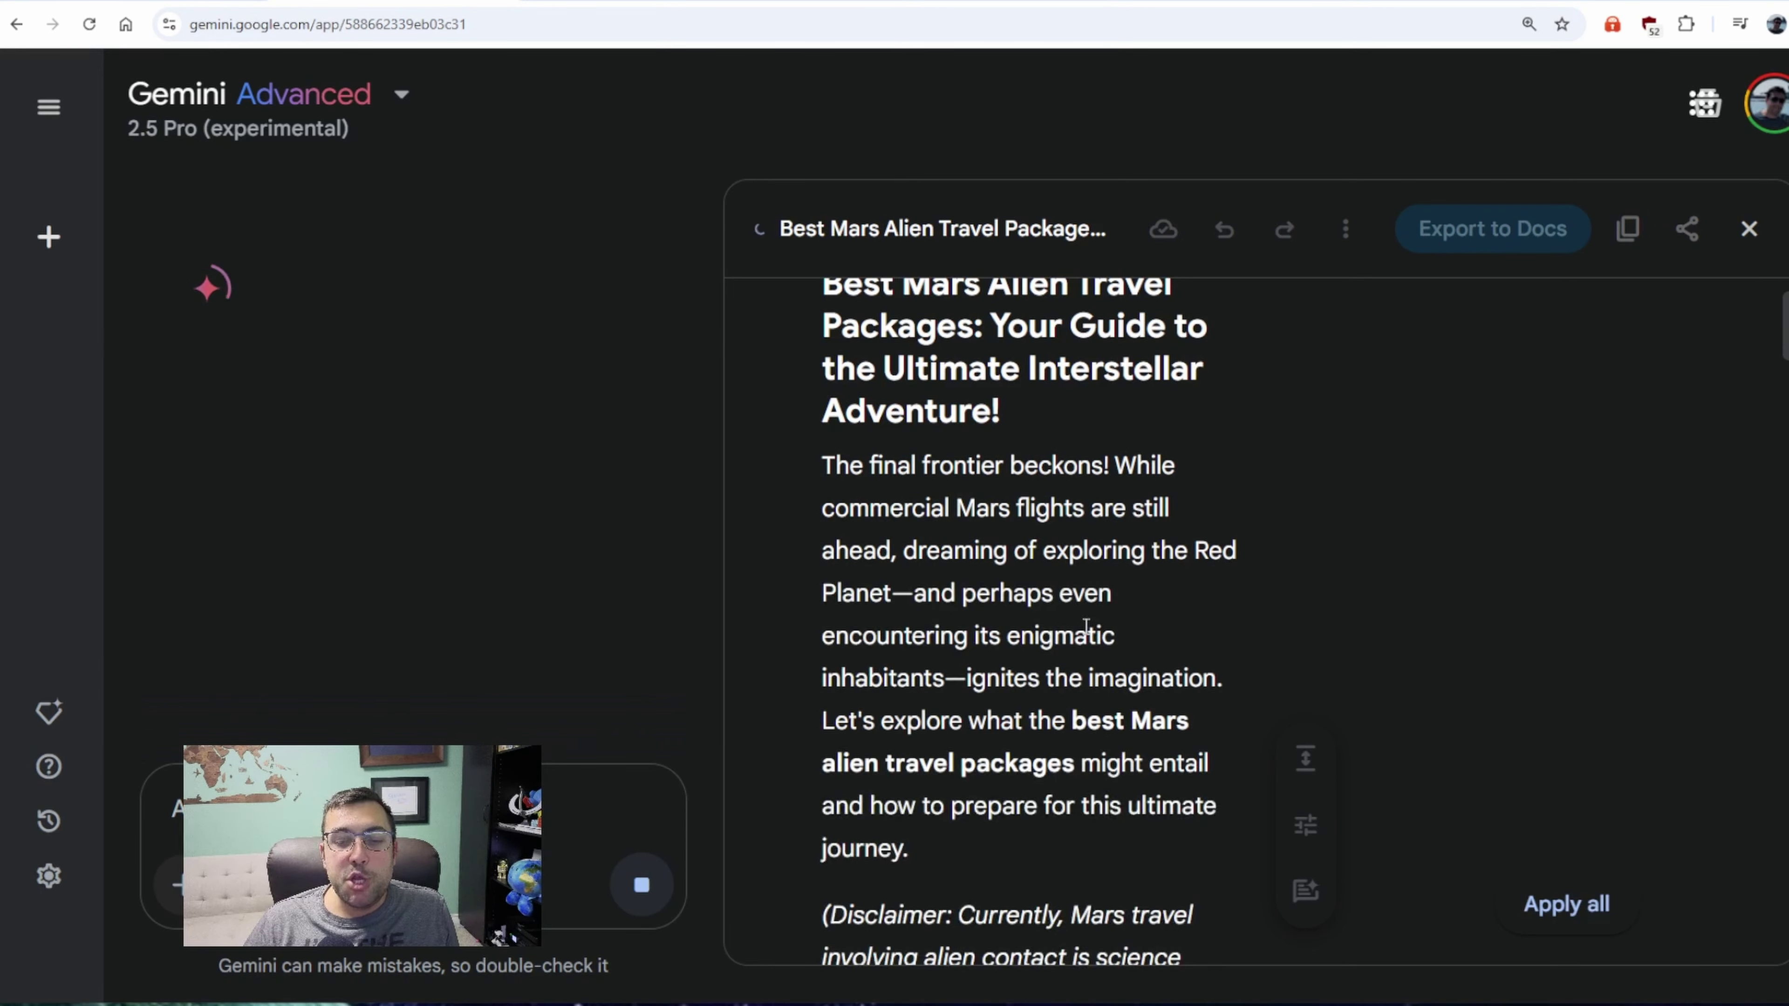
scroll(1081, 626, "down", 3)
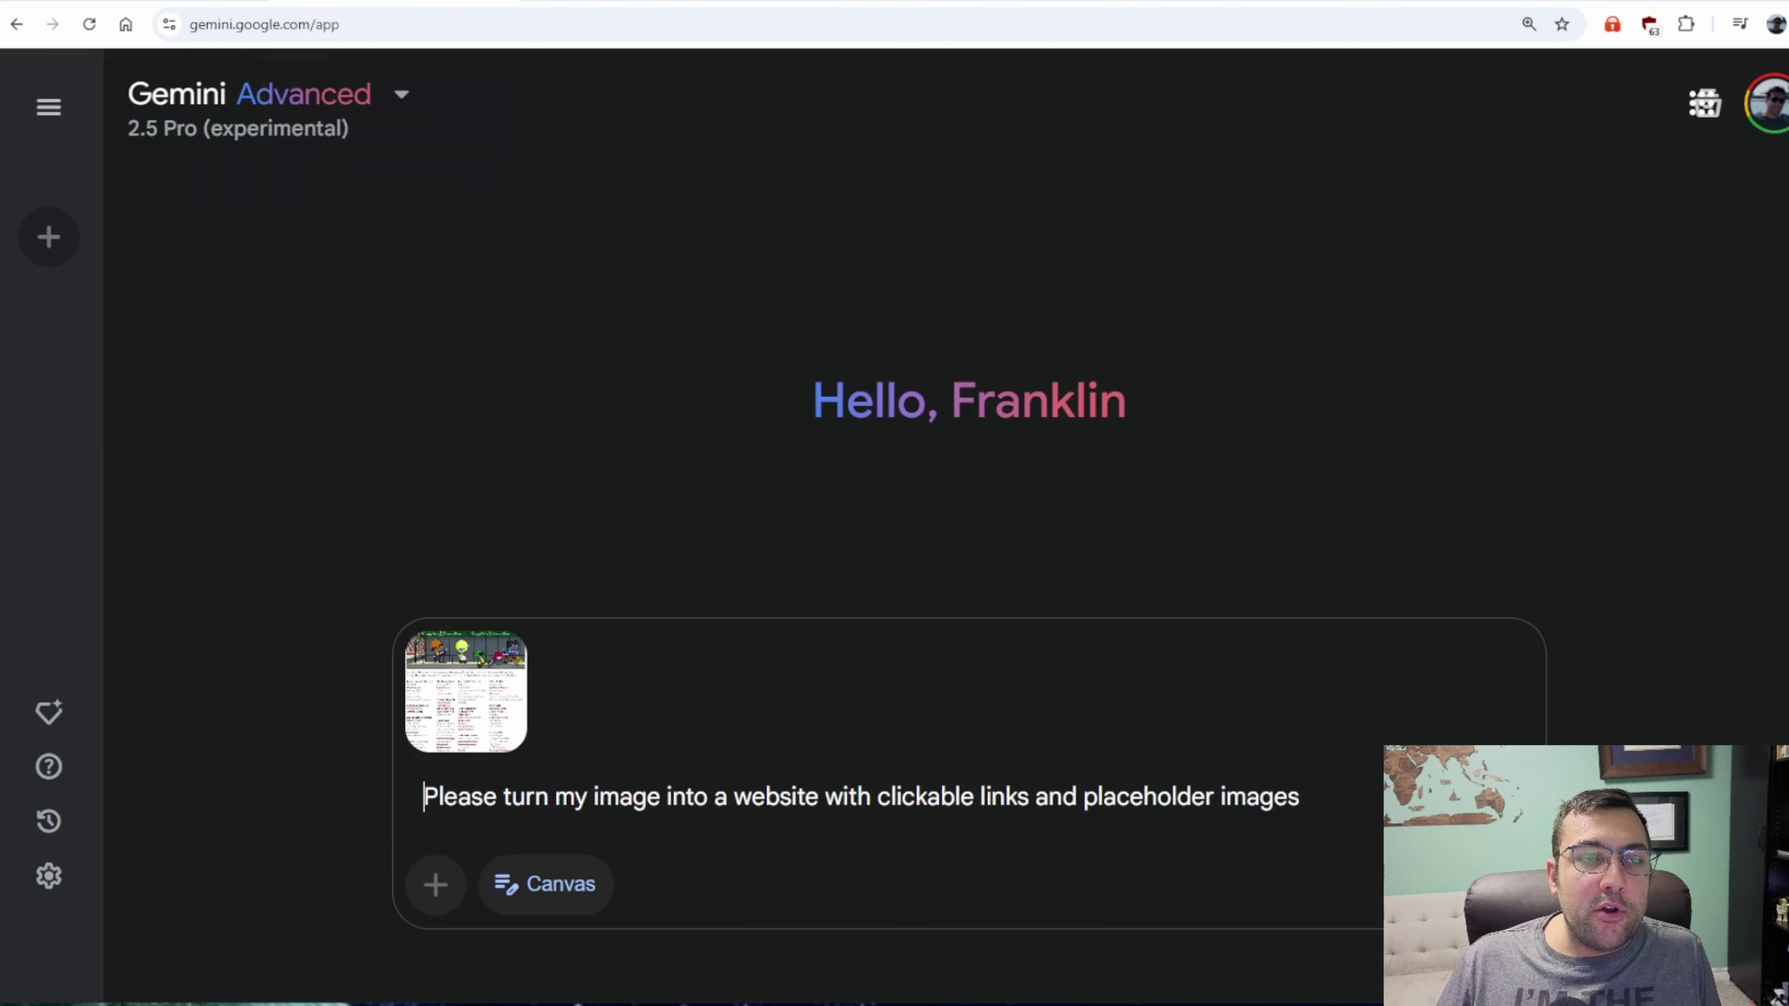
Submit the attached image with the prompt to turn it into a website with clickable links and placeholder images.
key("Return")
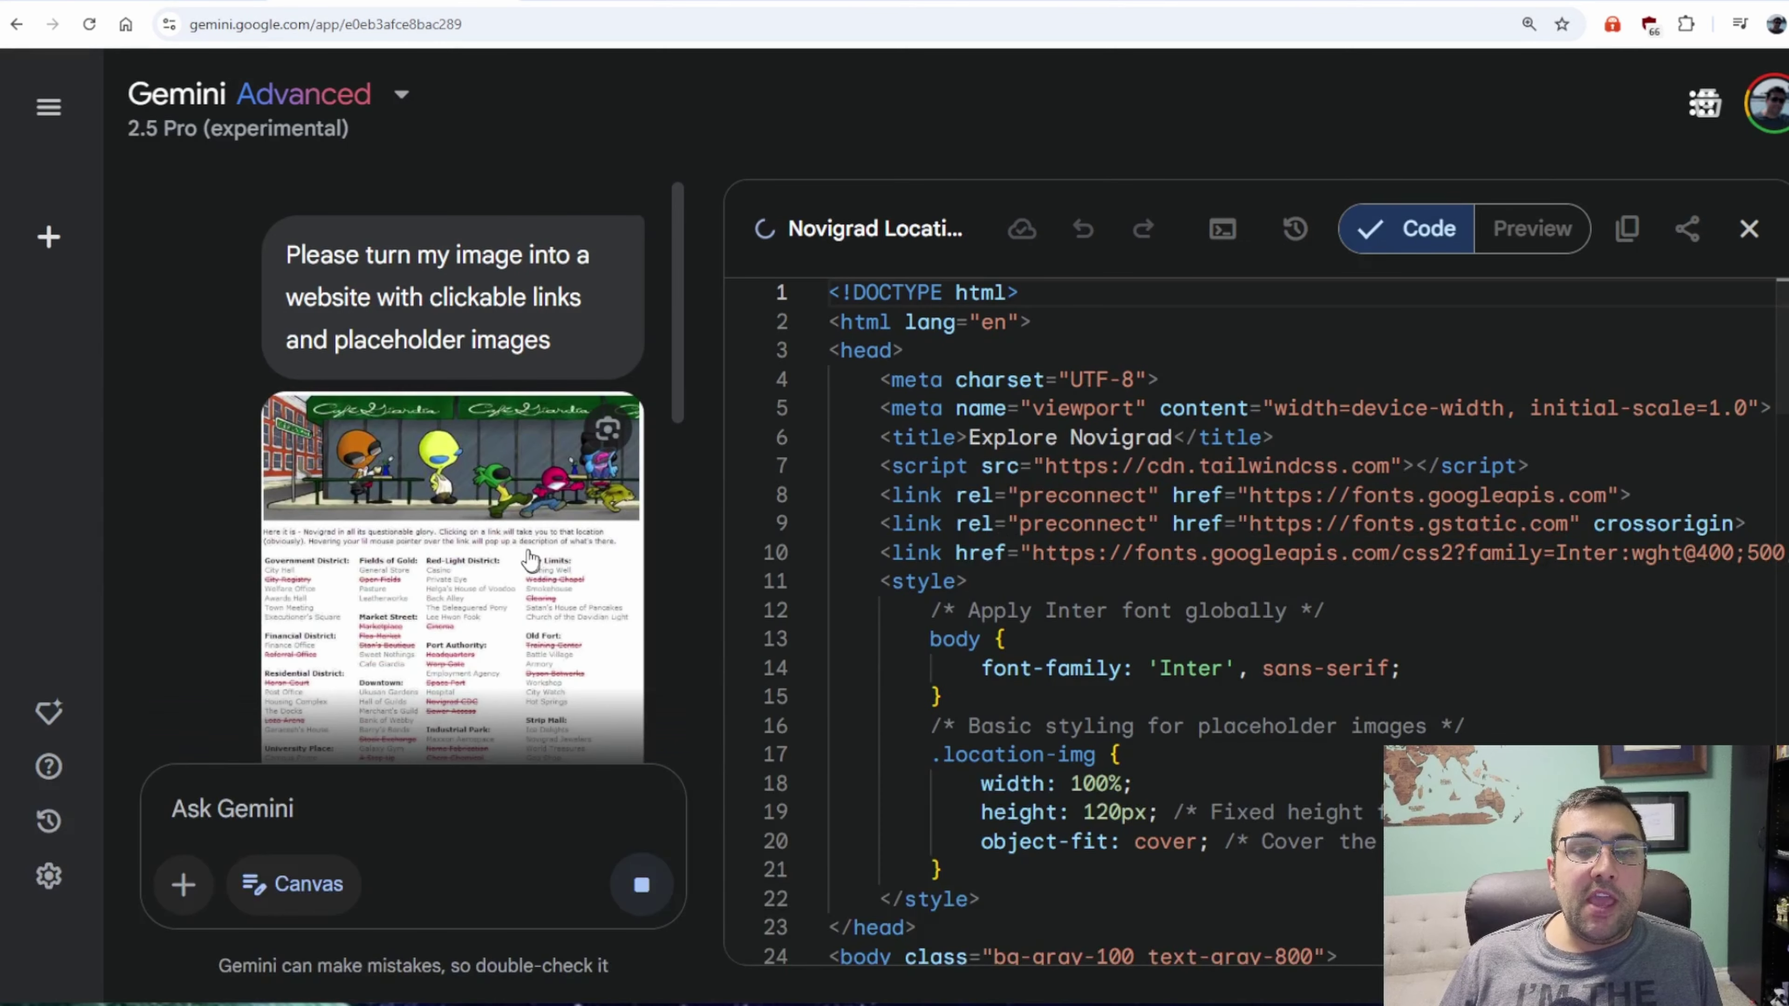
scroll(524, 514, "down", 5)
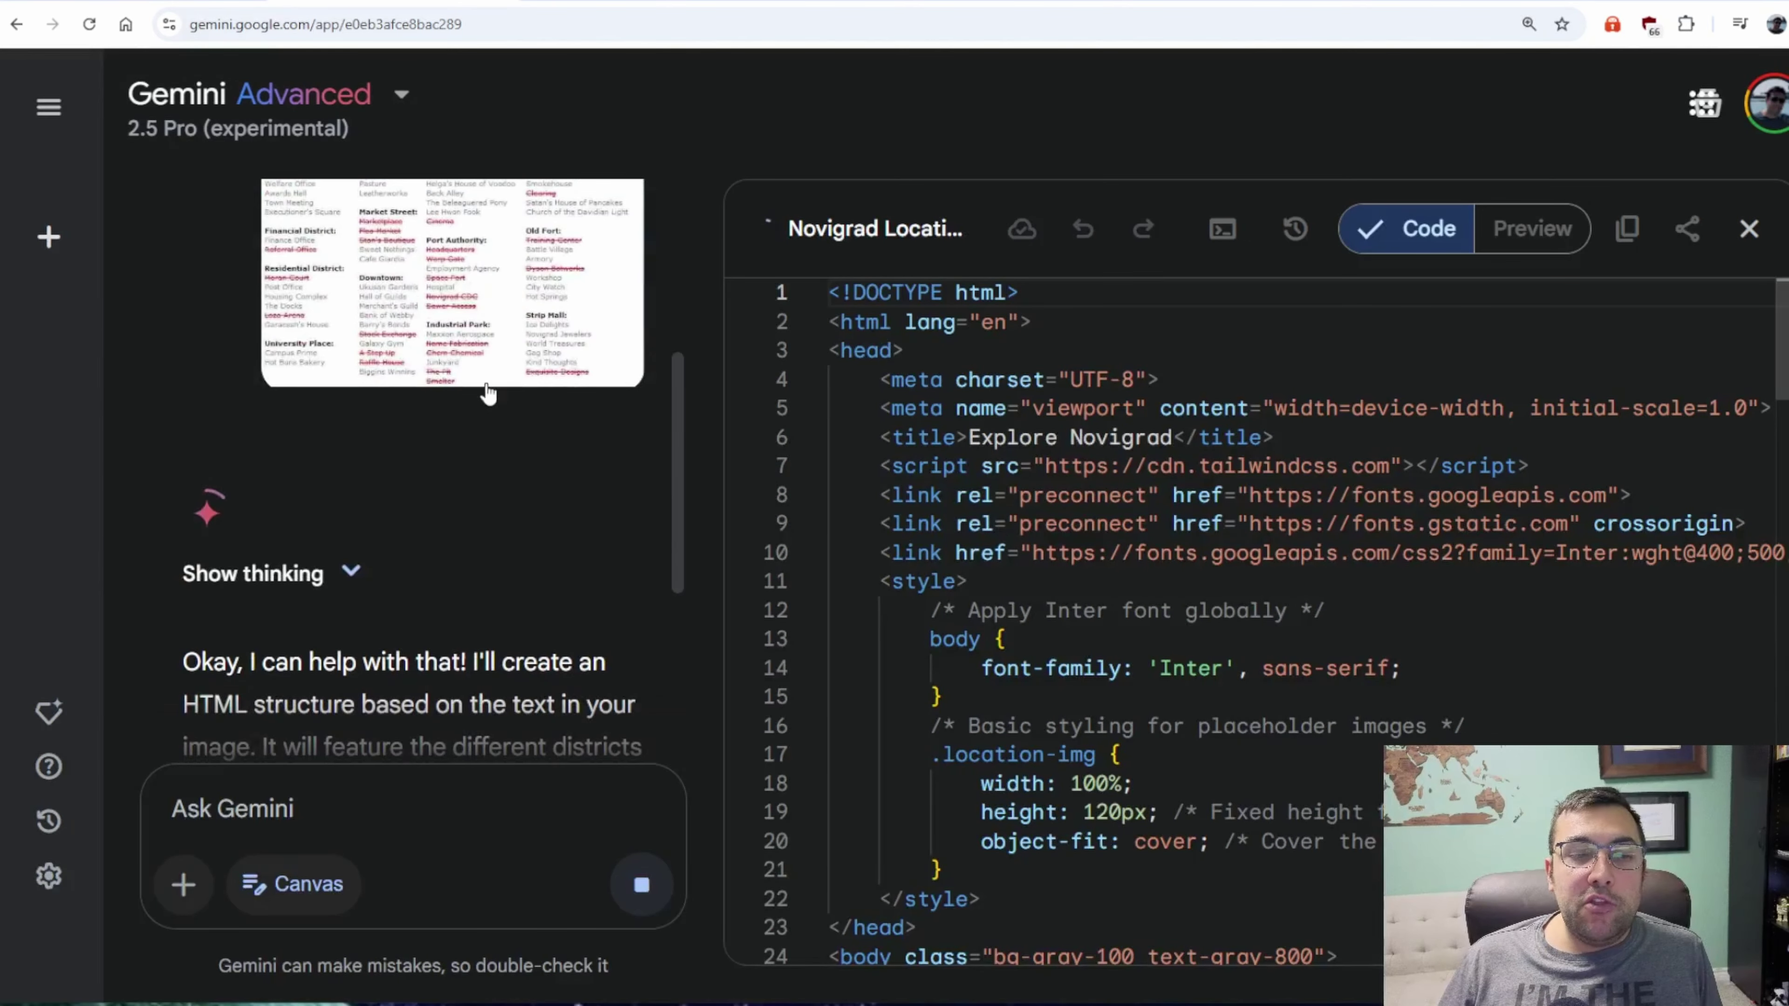
scroll(477, 396, "down", 5)
scroll(1240, 486, "down", 8)
scroll(1239, 486, "down", 10)
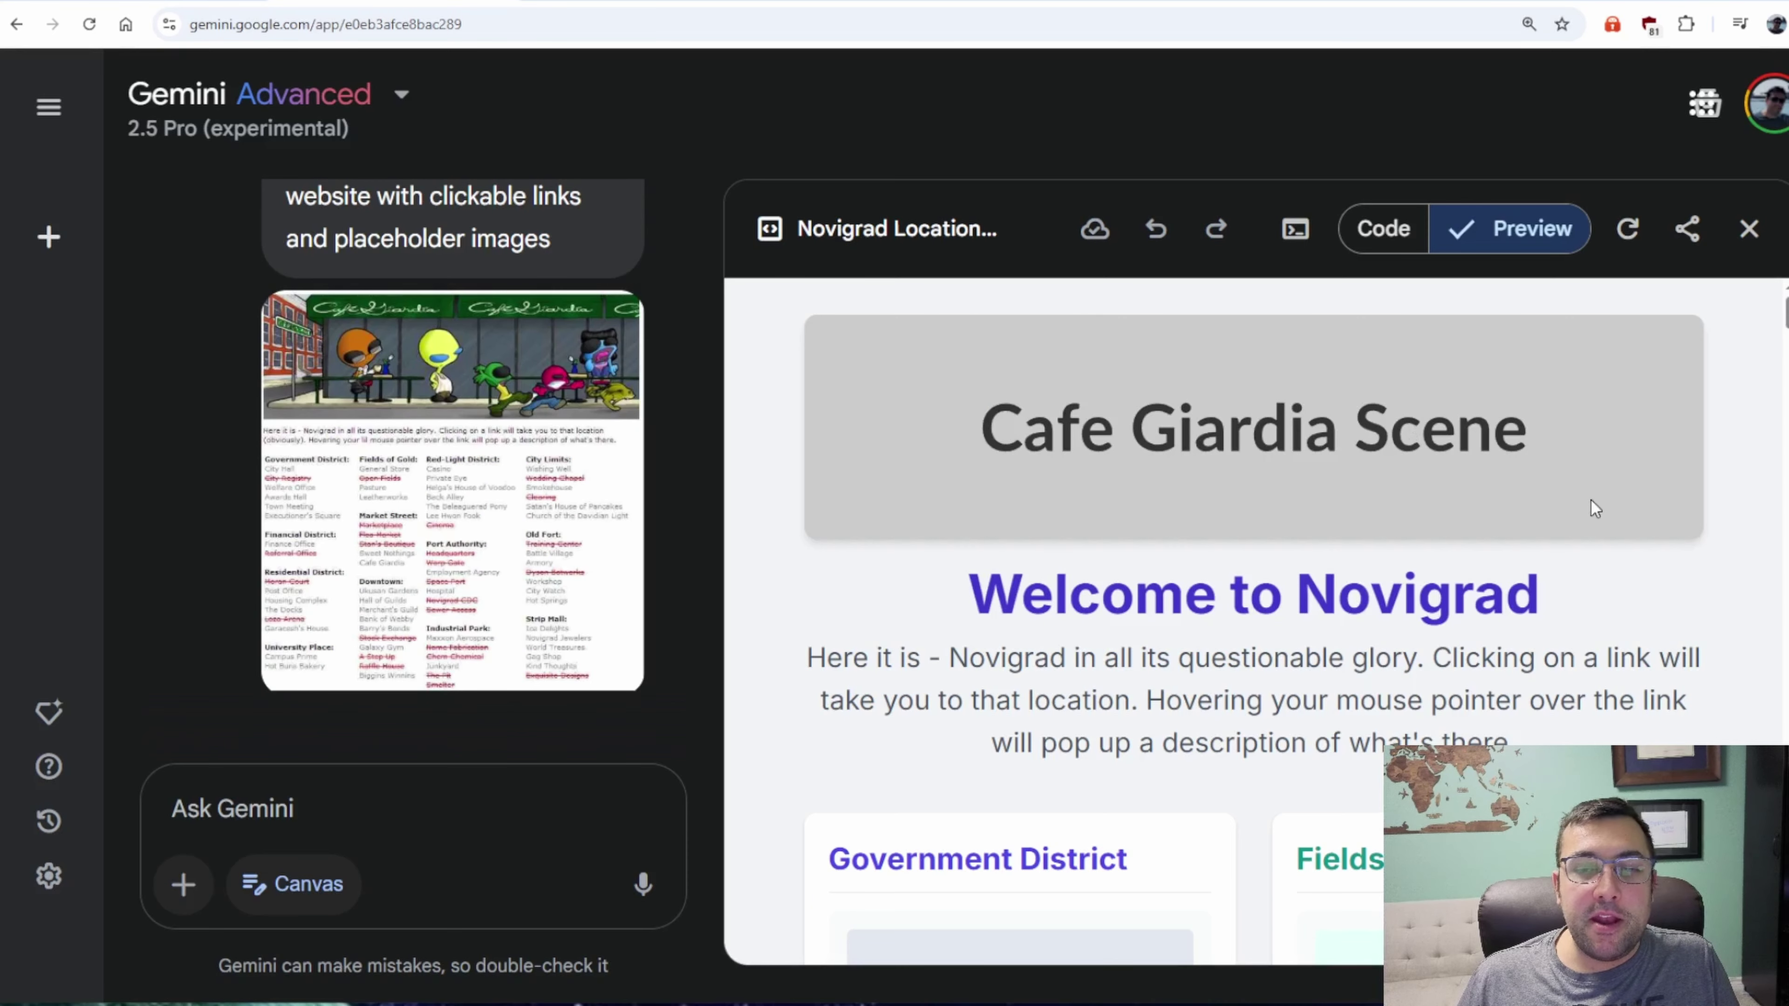
Examine the Novigrad website preview, checking the district sections, location links and placeholder images.
scroll(1570, 557, "down", 5)
scroll(1567, 548, "down", 14)
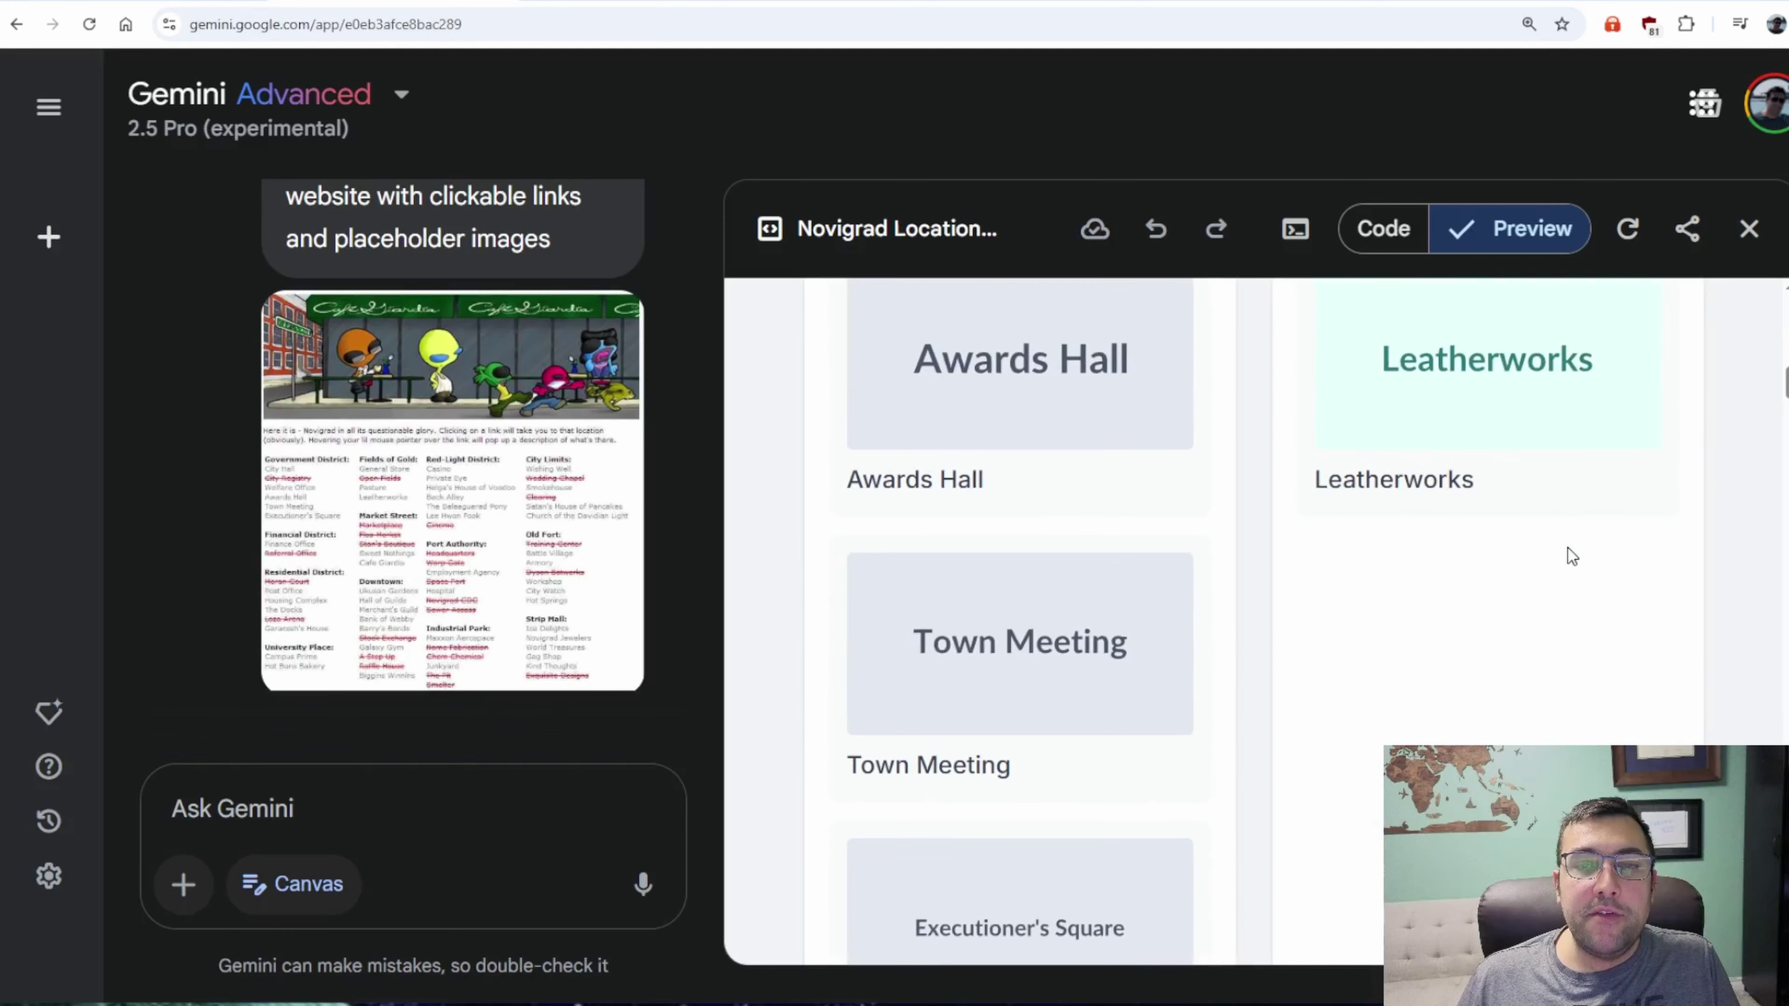
scroll(1566, 550, "down", 11)
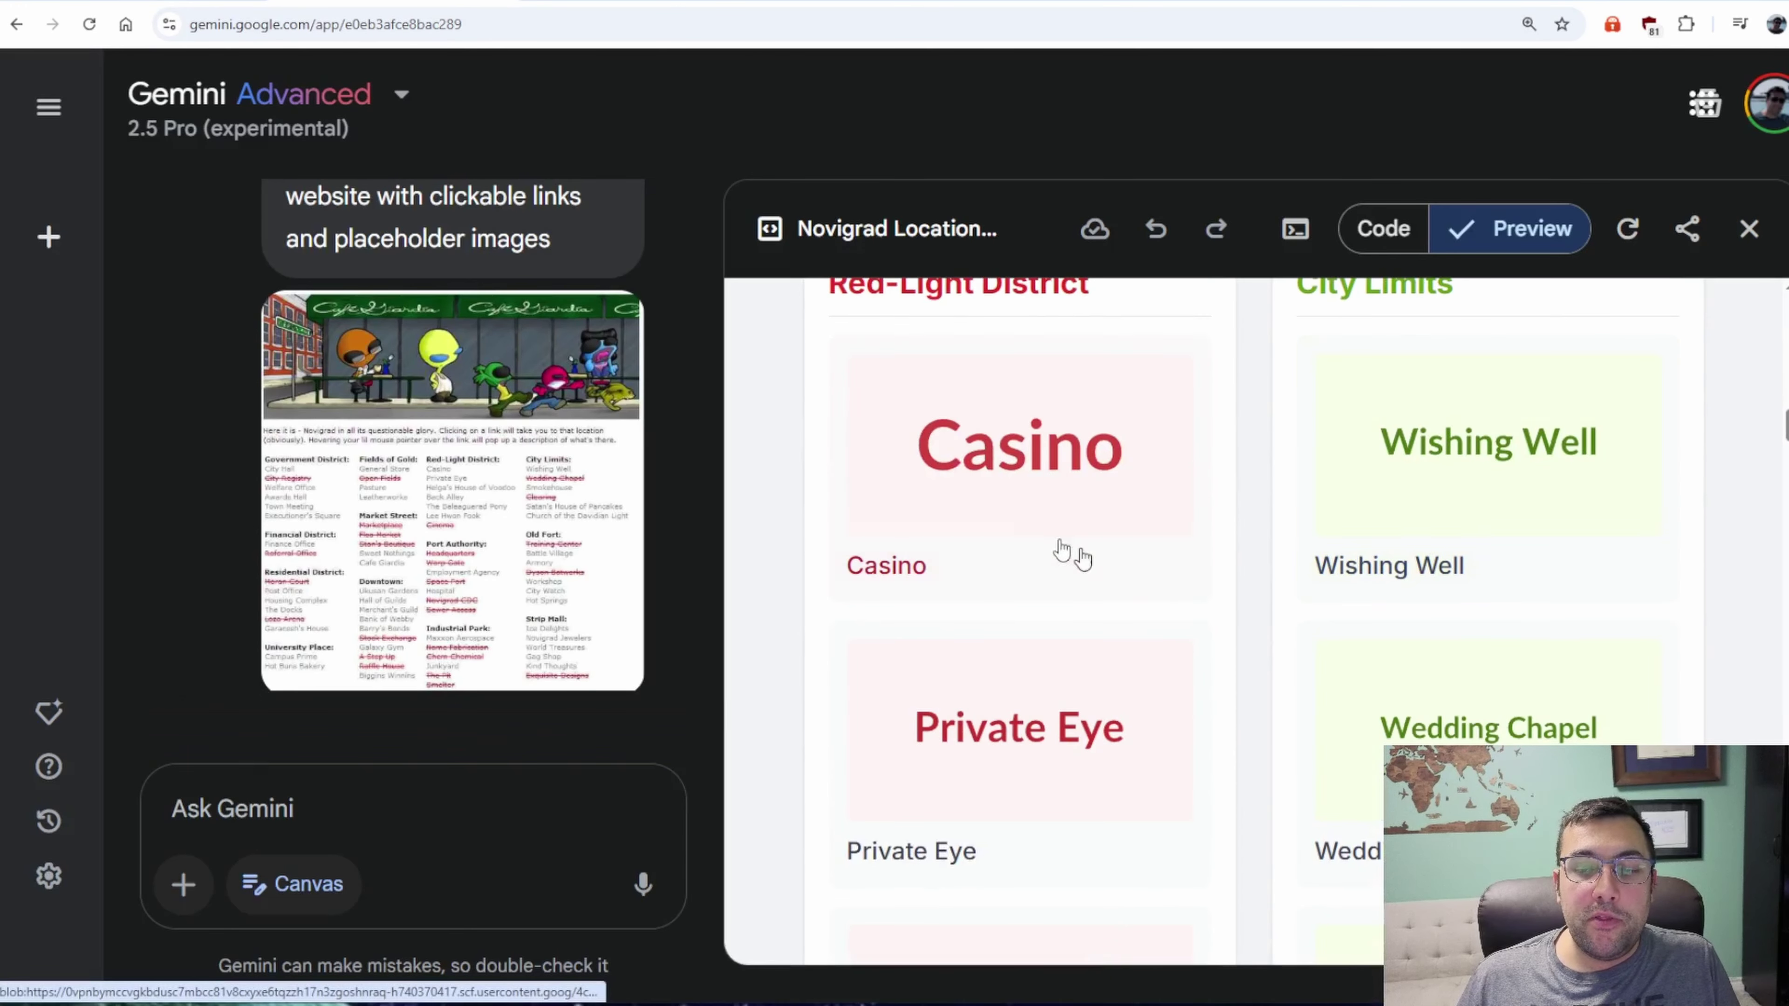
scroll(1140, 633, "down", 6)
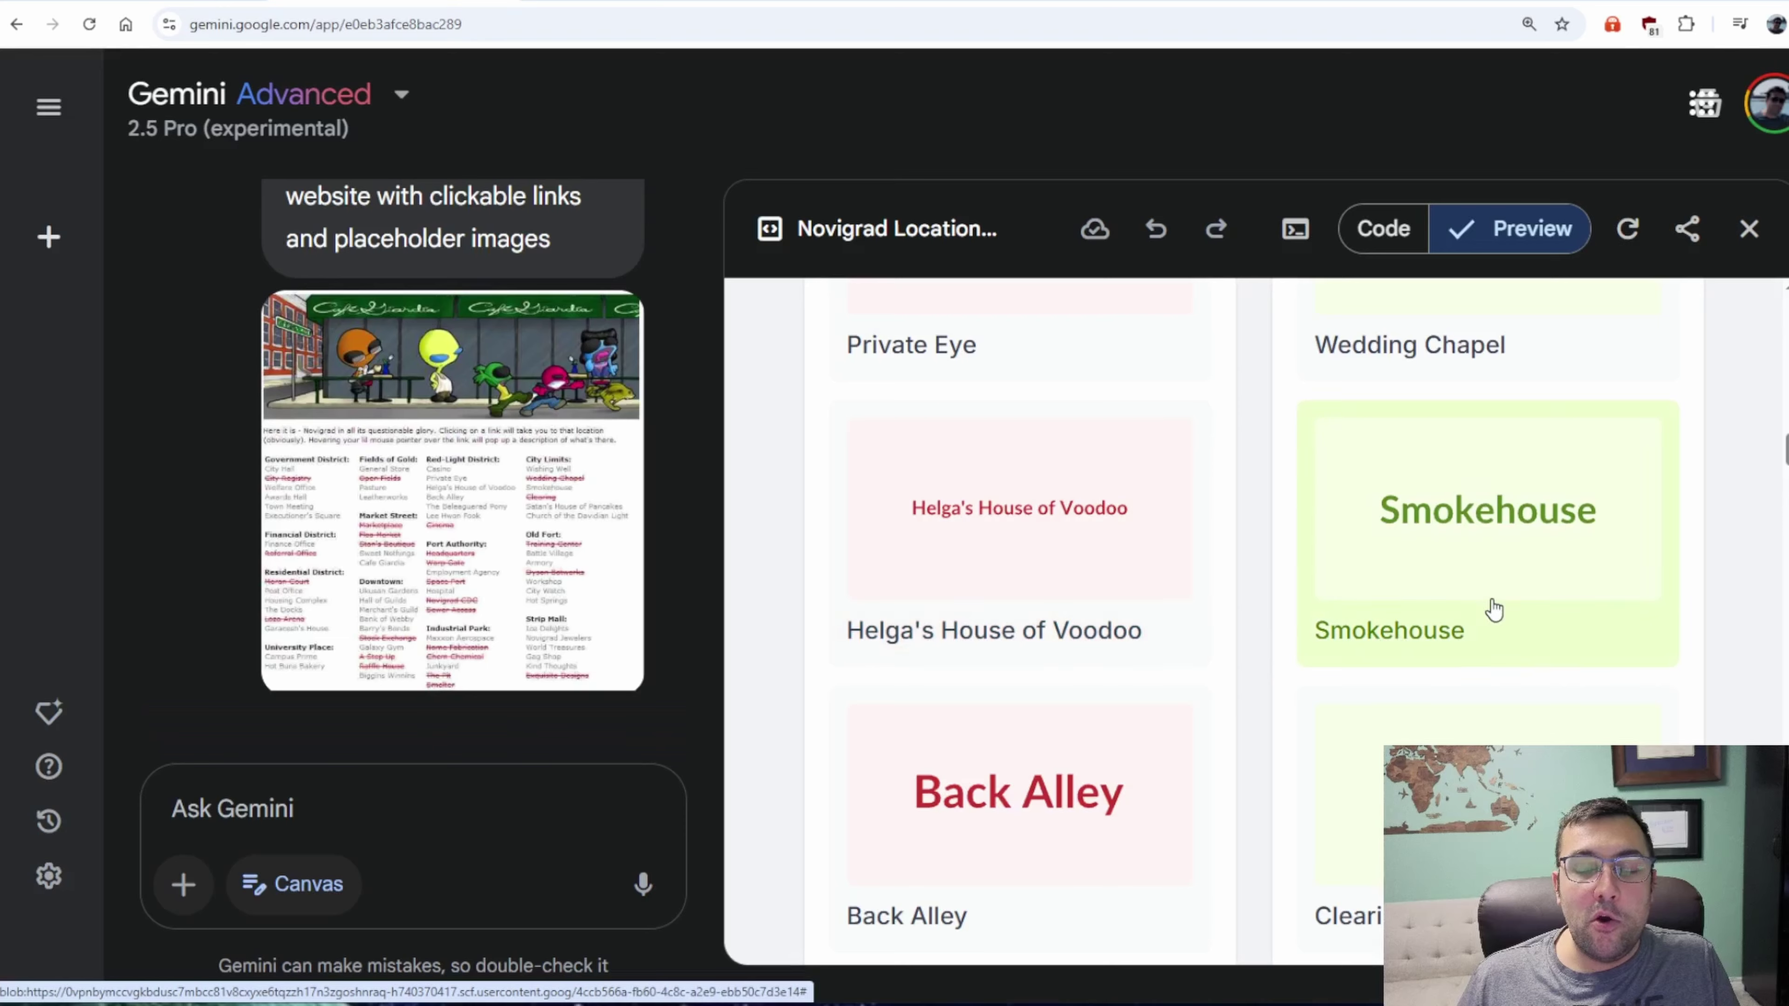
scroll(1441, 732, "down", 9)
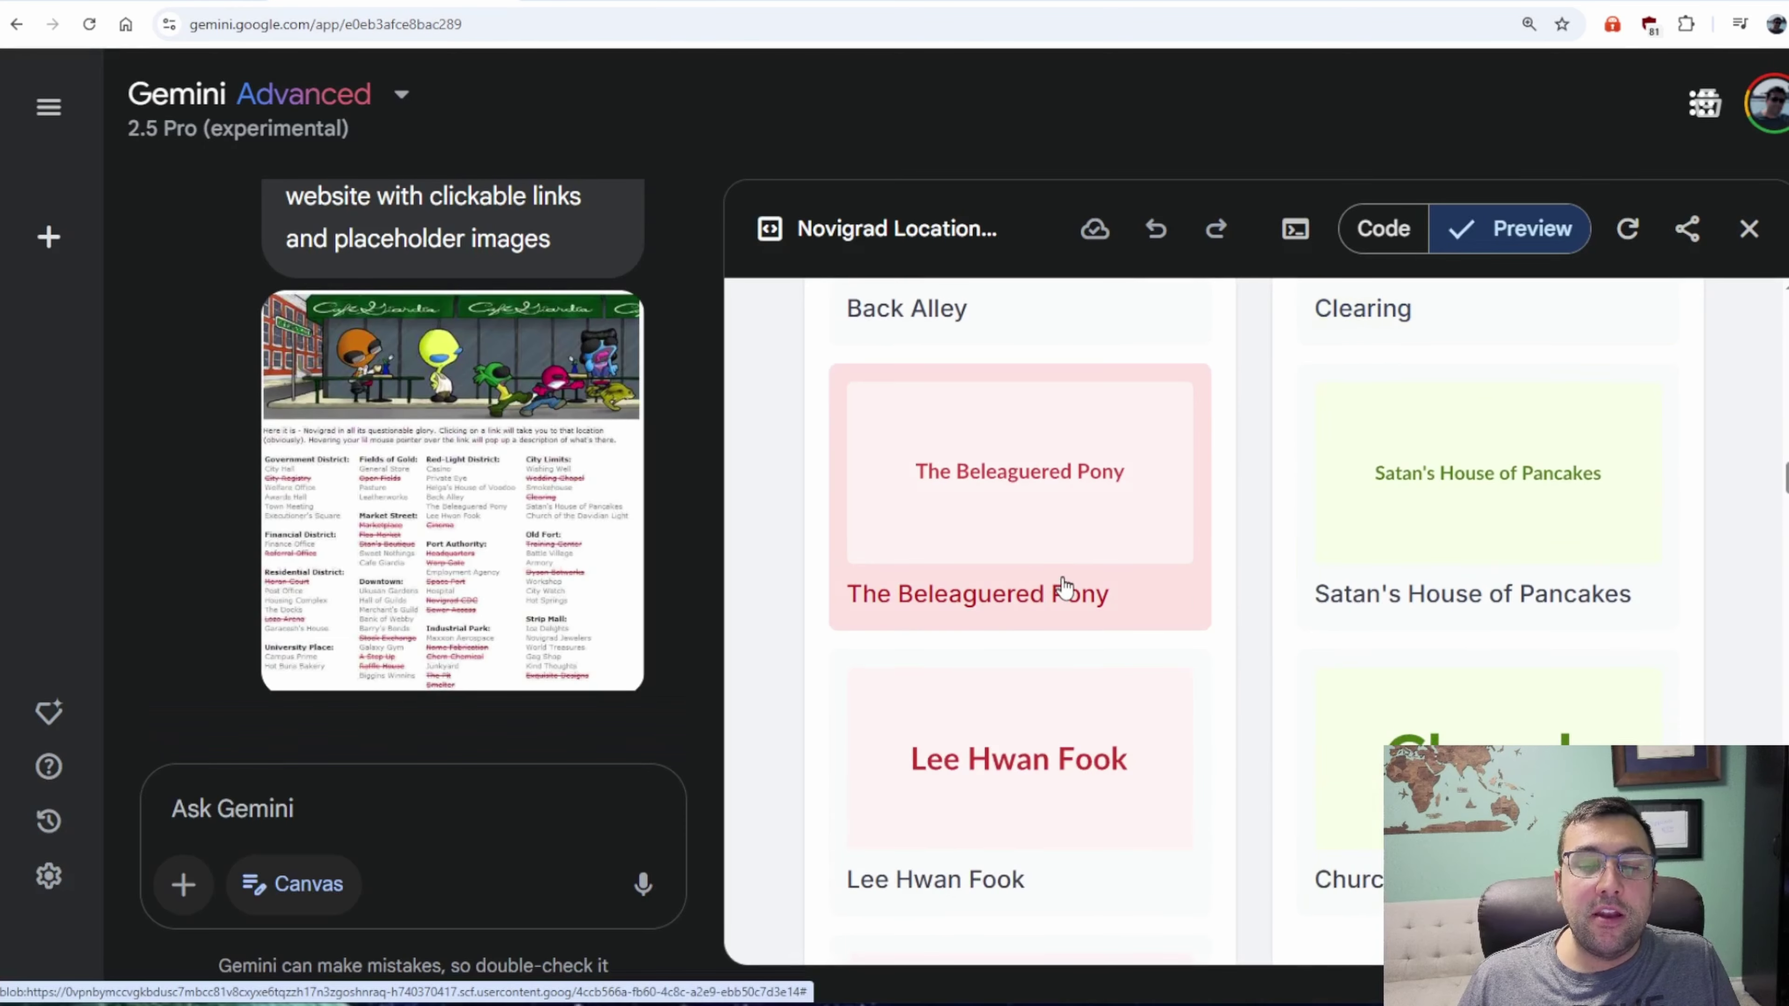
scroll(1059, 588, "down", 4)
scroll(1063, 589, "down", 10)
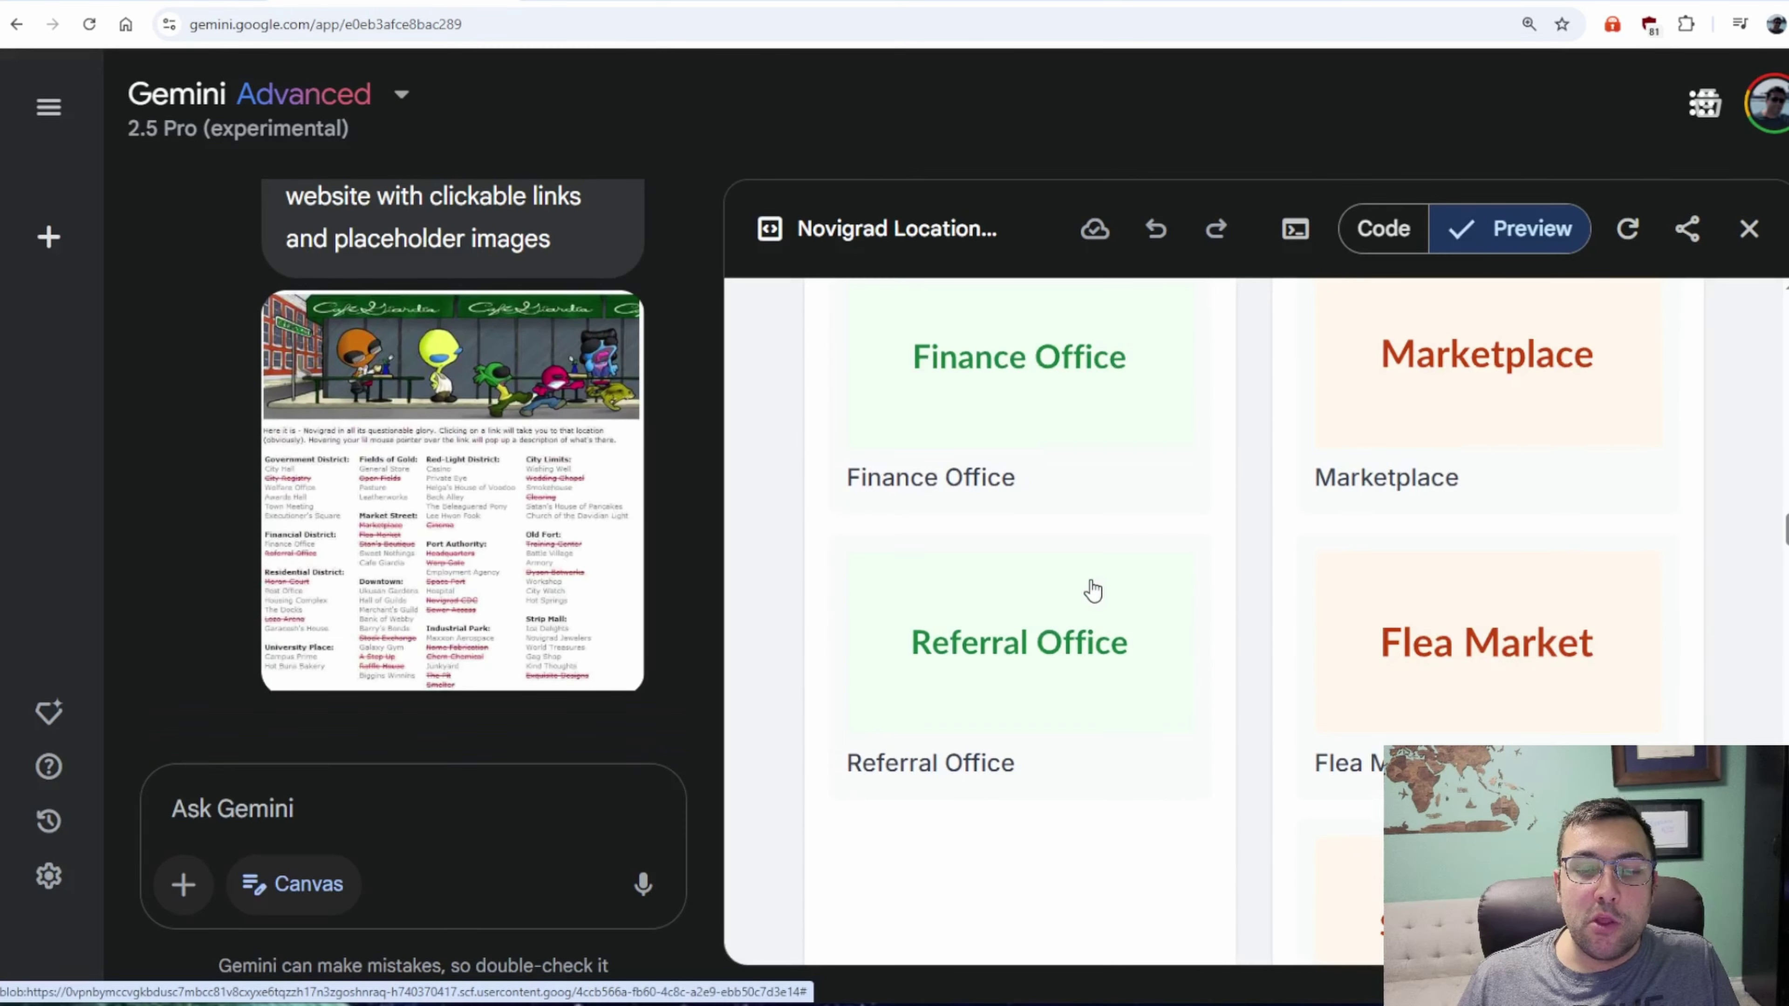
scroll(1430, 535, "down", 9)
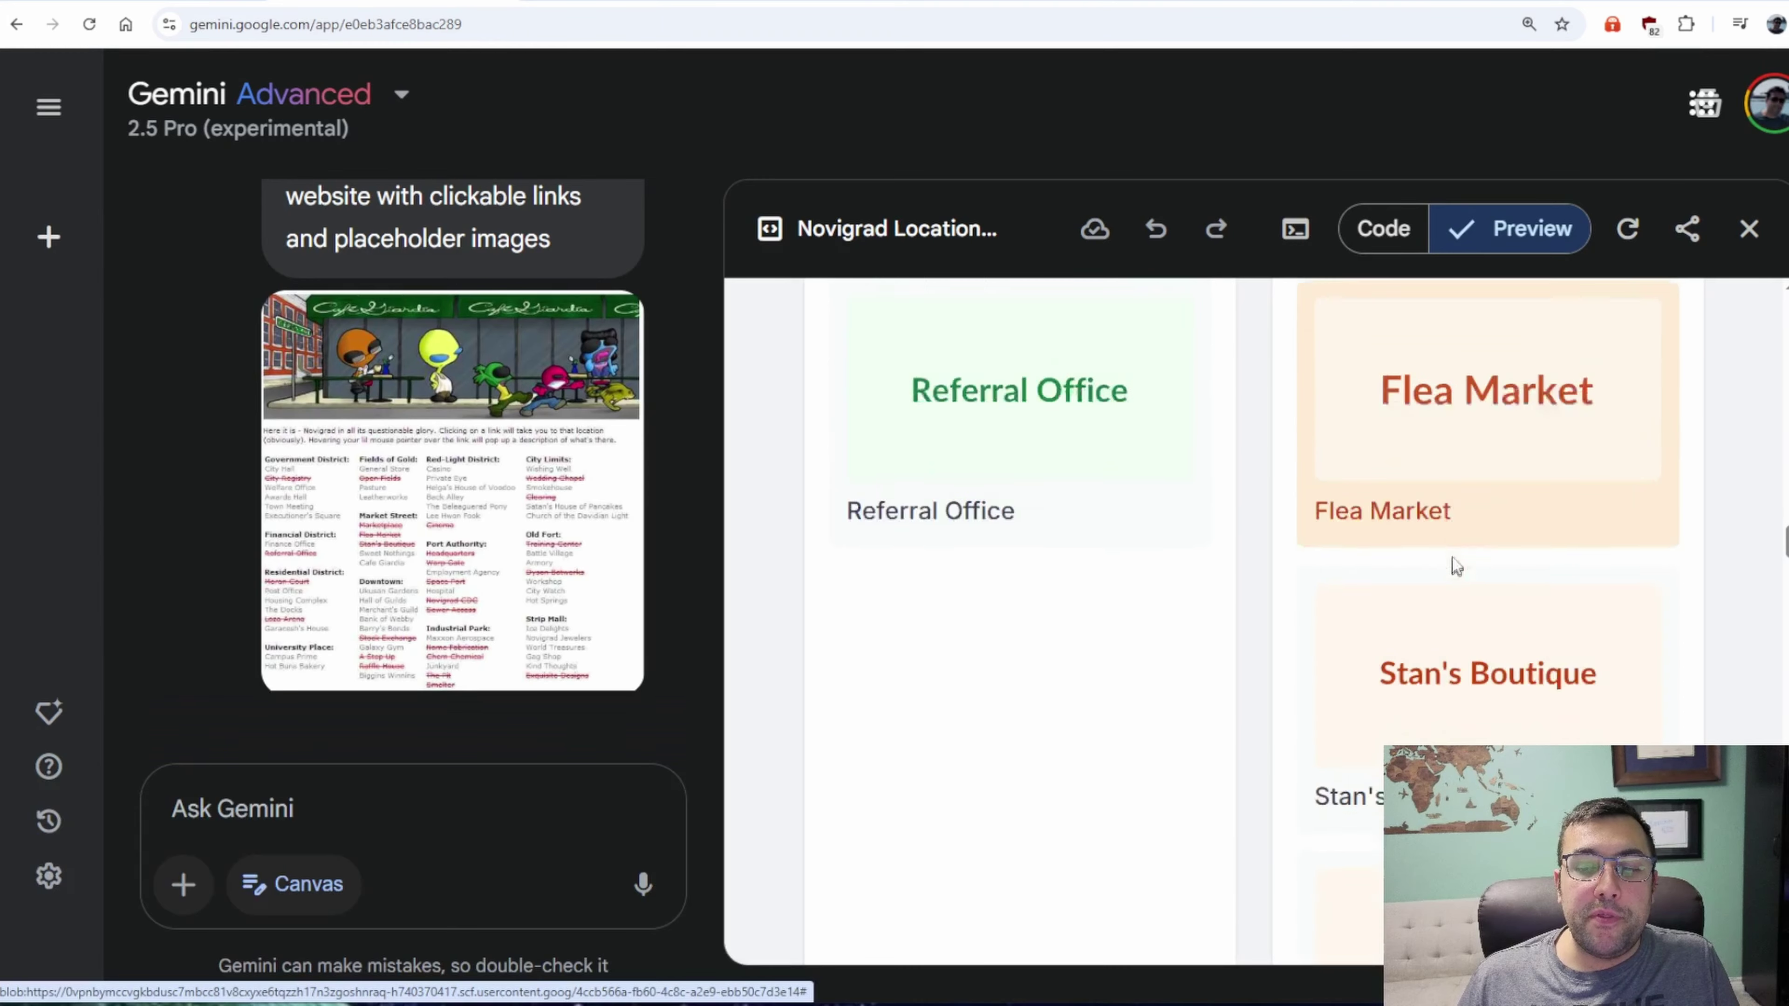
scroll(1402, 551, "down", 5)
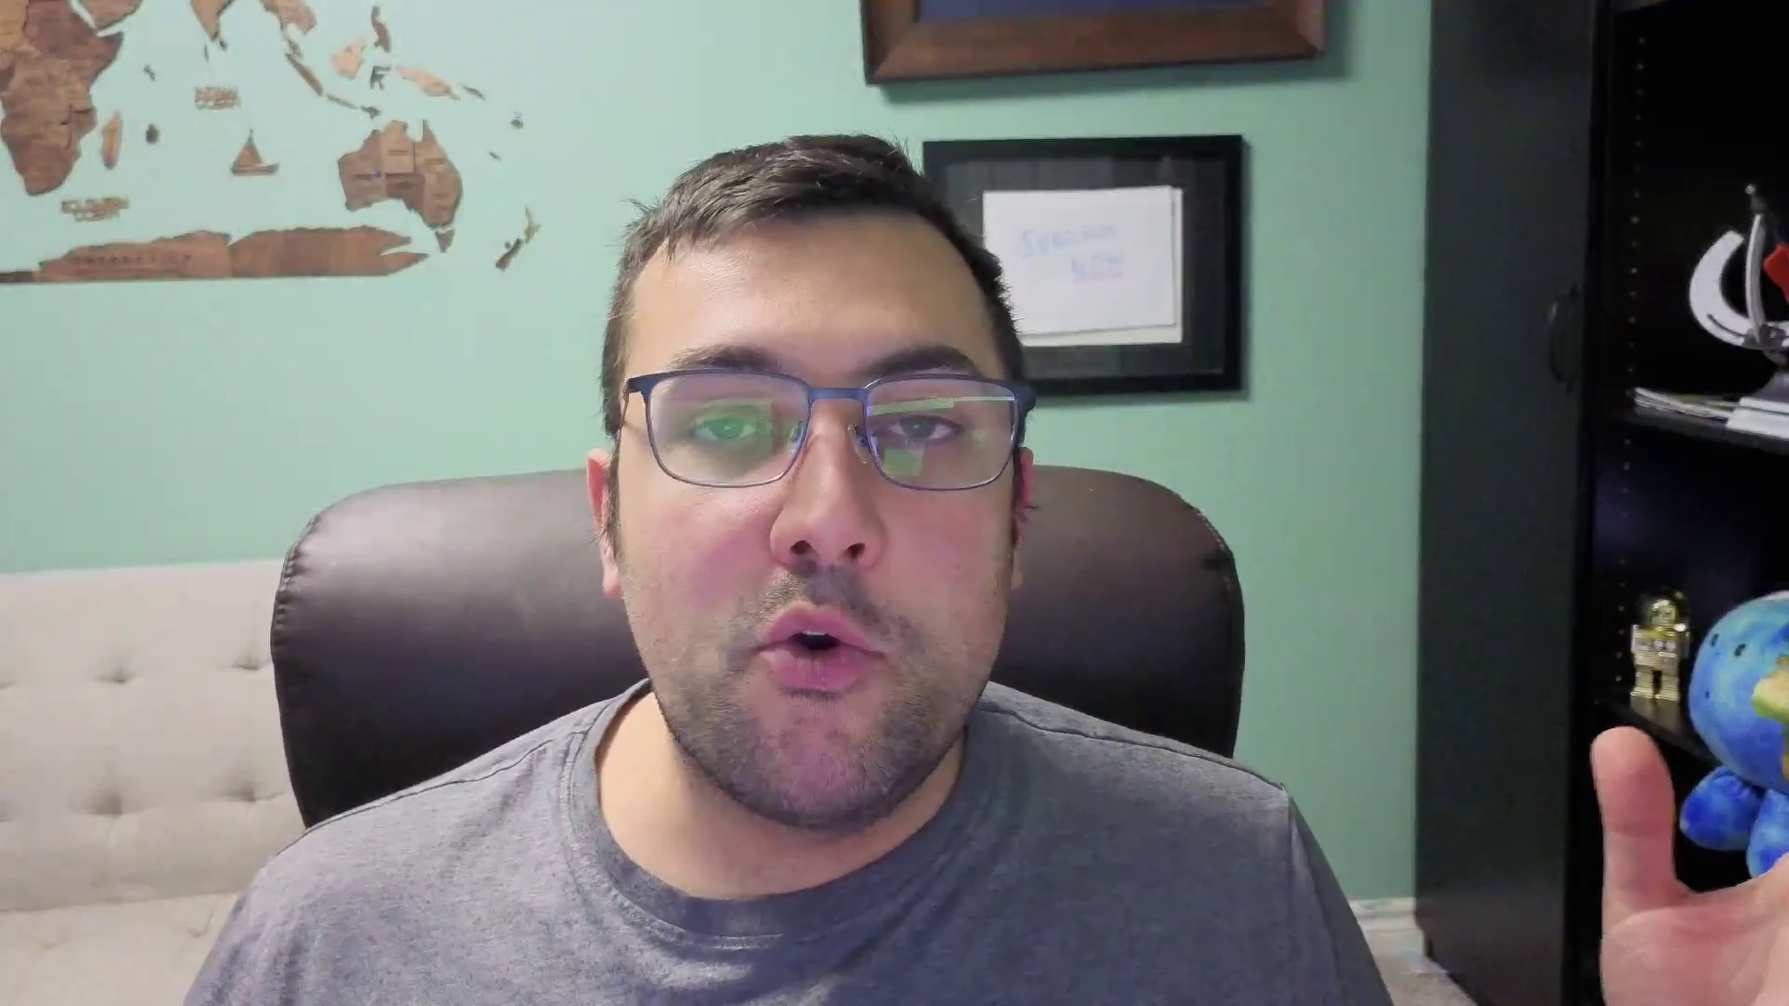